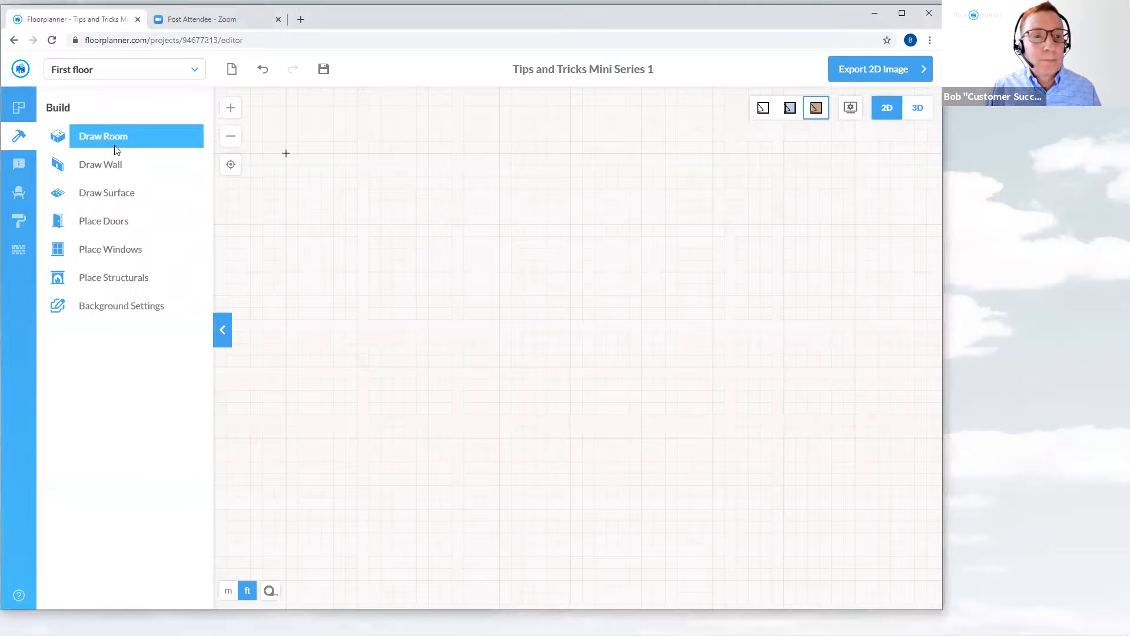
# Start the Draw Room tool and set the wall thickness to 5" and the wall height to 10'
pyautogui.click(115, 151)
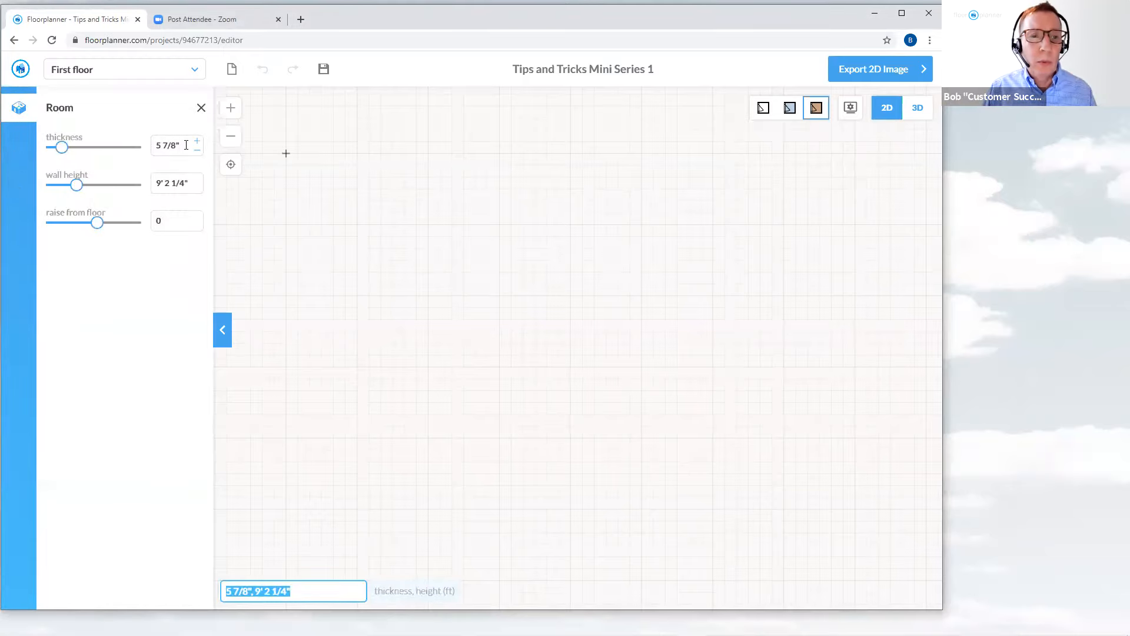
pyautogui.moveTo(186, 145); pyautogui.dragTo(152, 150)
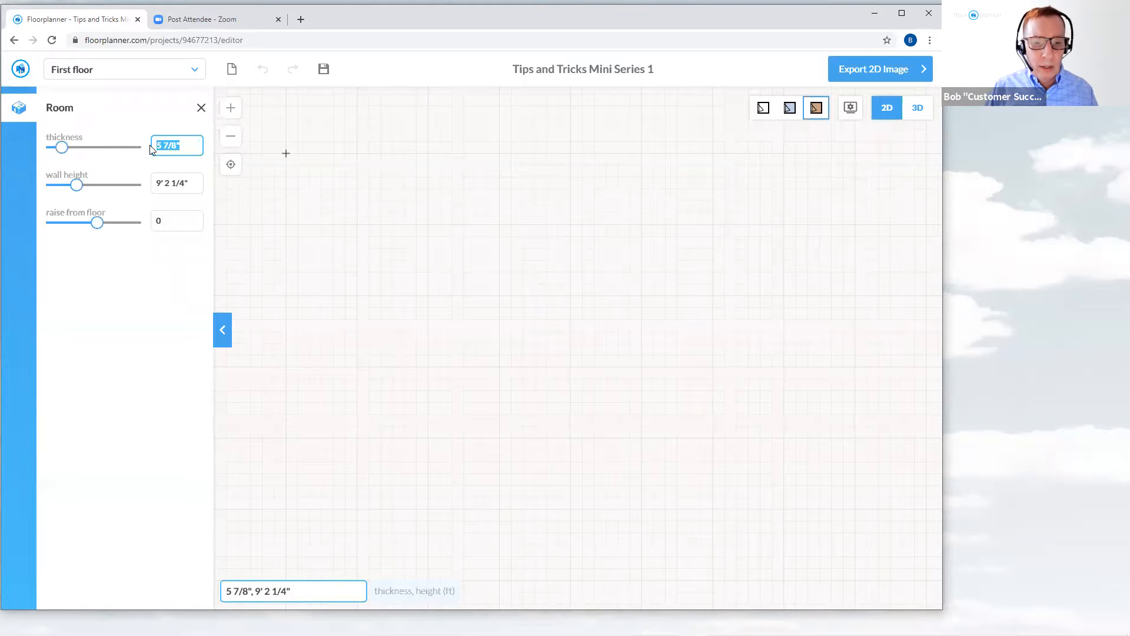
pyautogui.write('5')
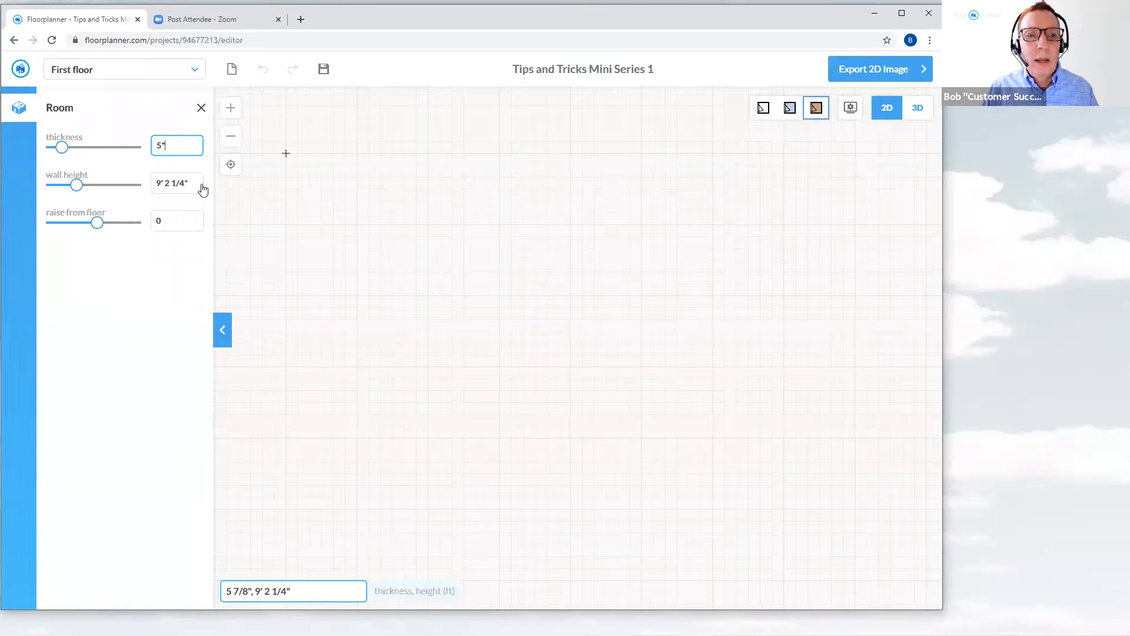
pyautogui.press('Return')
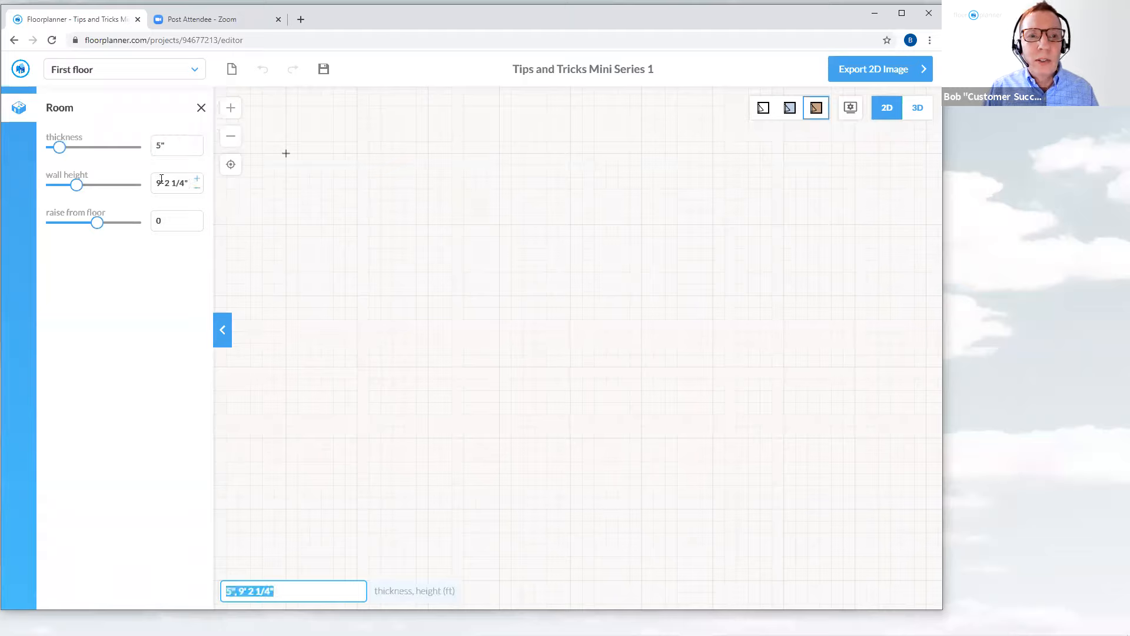
pyautogui.moveTo(187, 183); pyautogui.dragTo(152, 186)
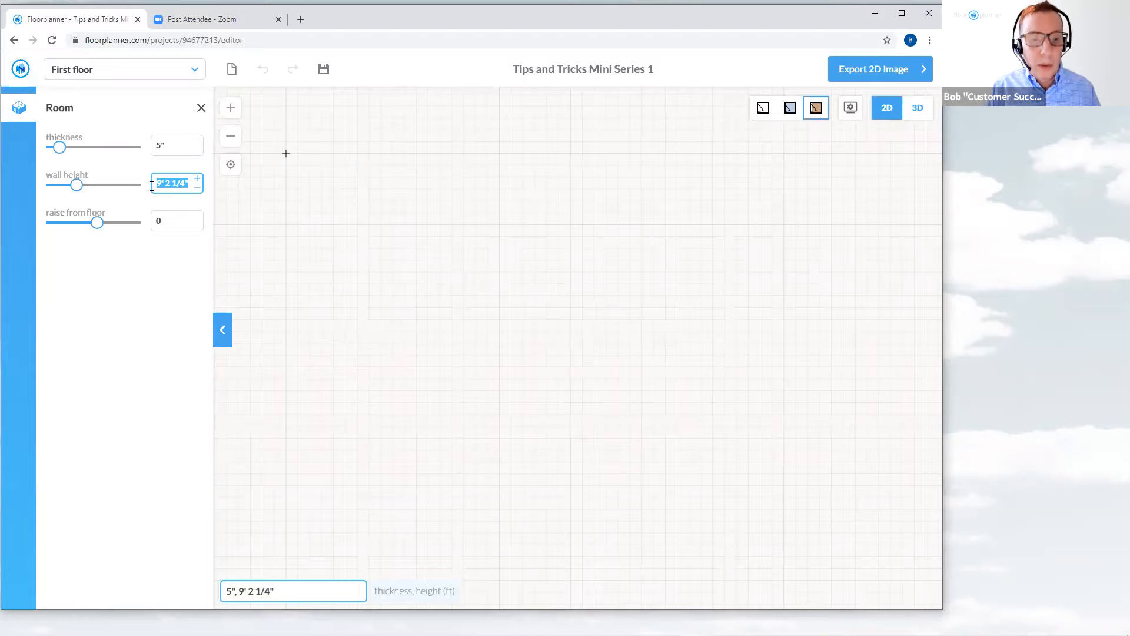
pyautogui.write('10')
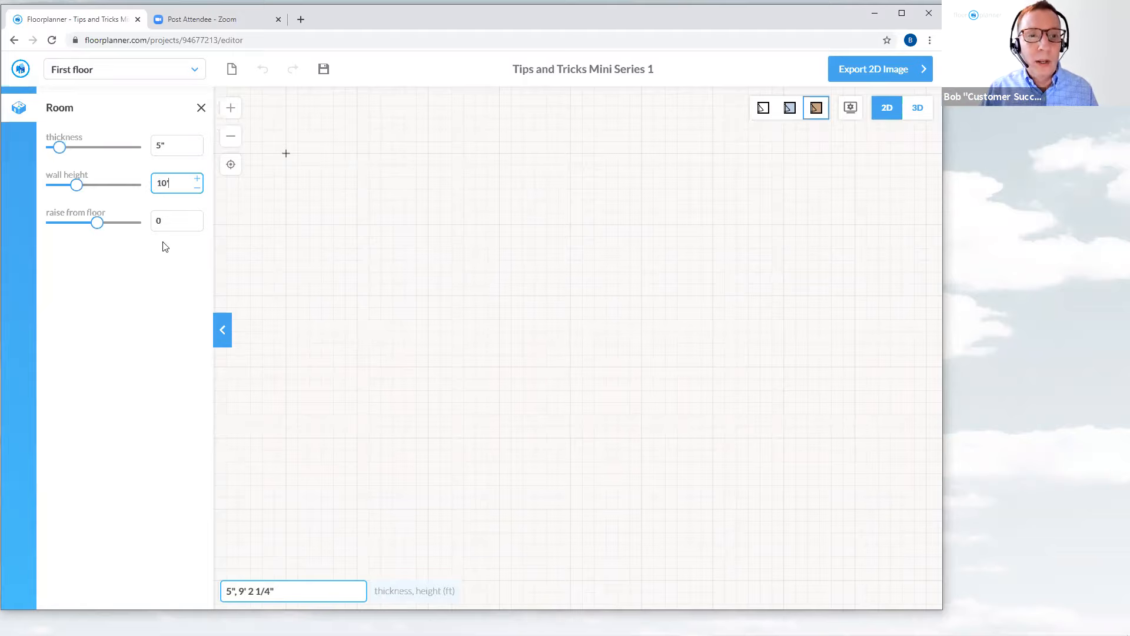
pyautogui.click(160, 259)
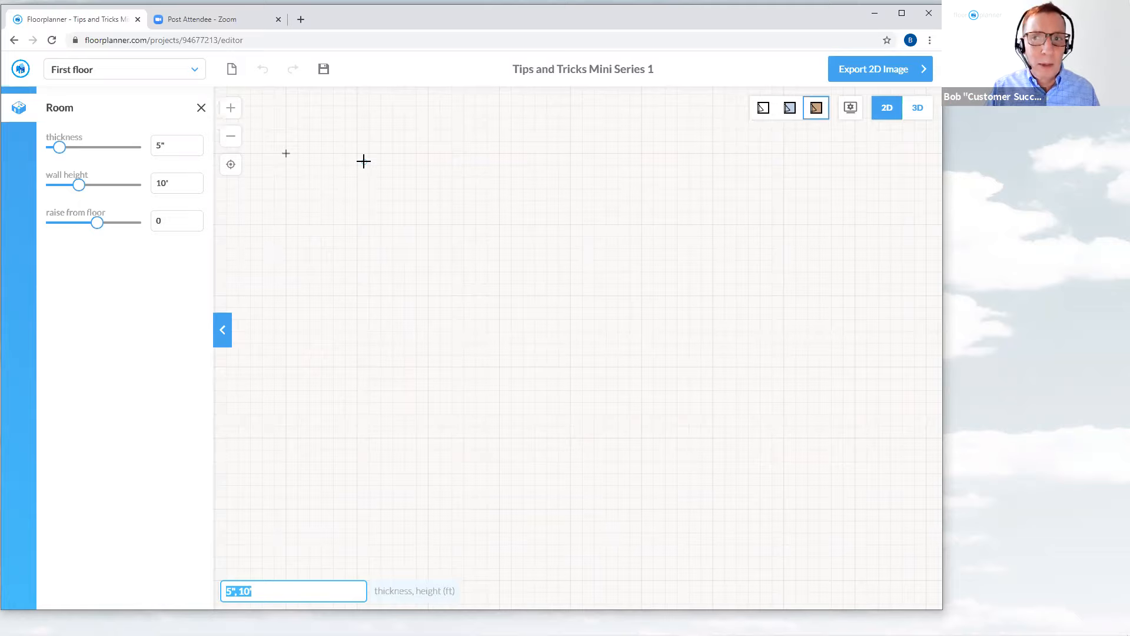
# Draw a room with an exact width and length of 20' by 20', and undo it
pyautogui.click(363, 161)
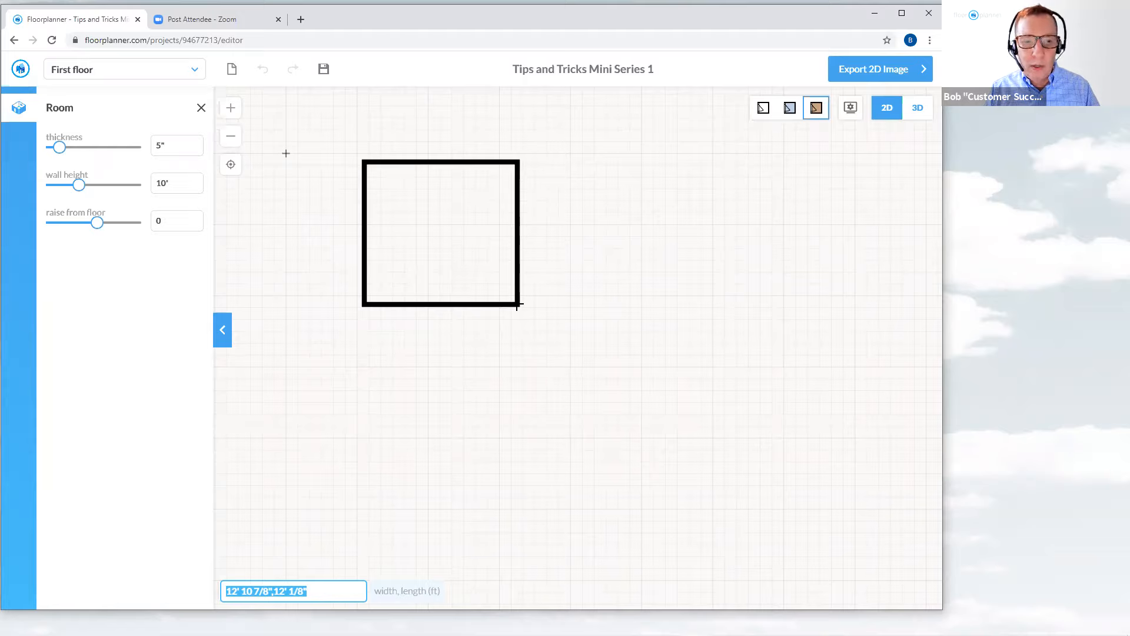
pyautogui.write('2')
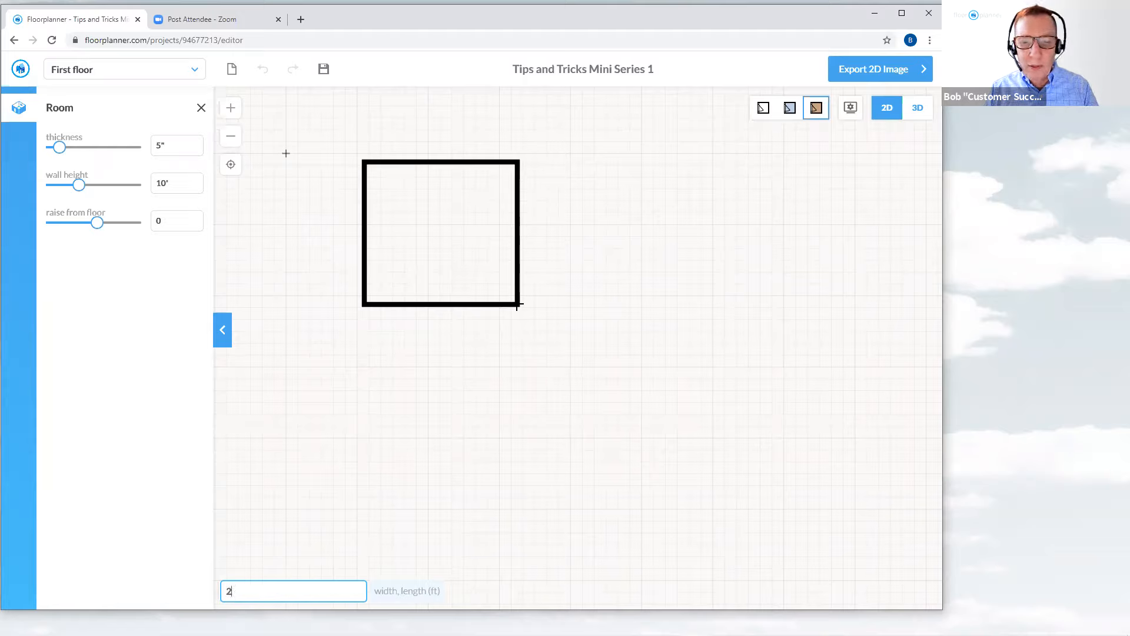
pyautogui.write("0',")
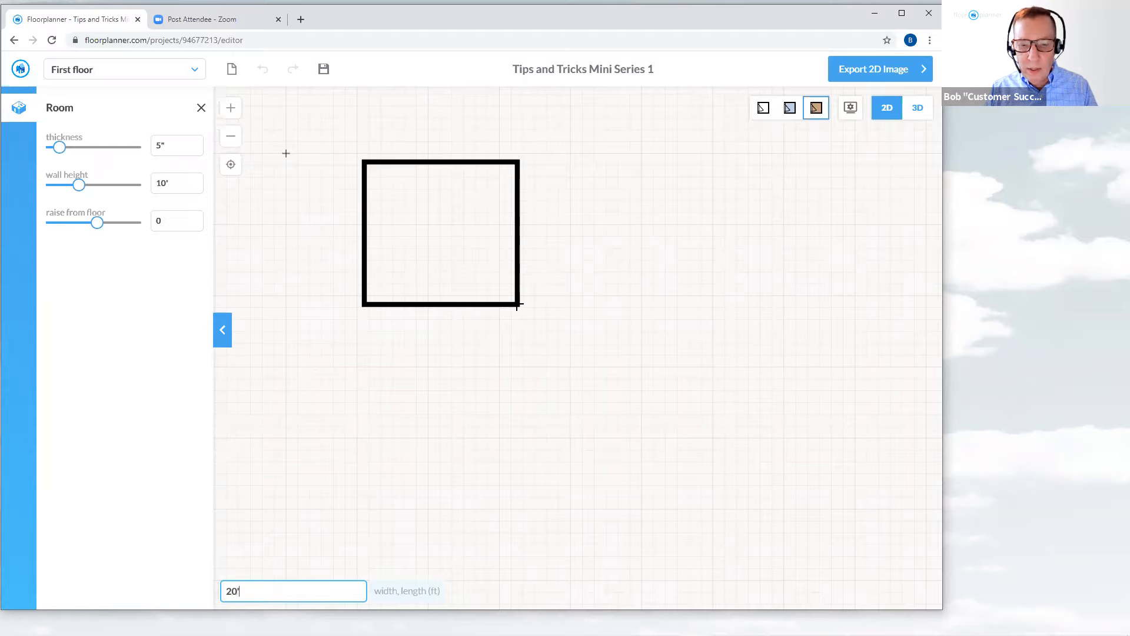
pyautogui.write(" 20'")
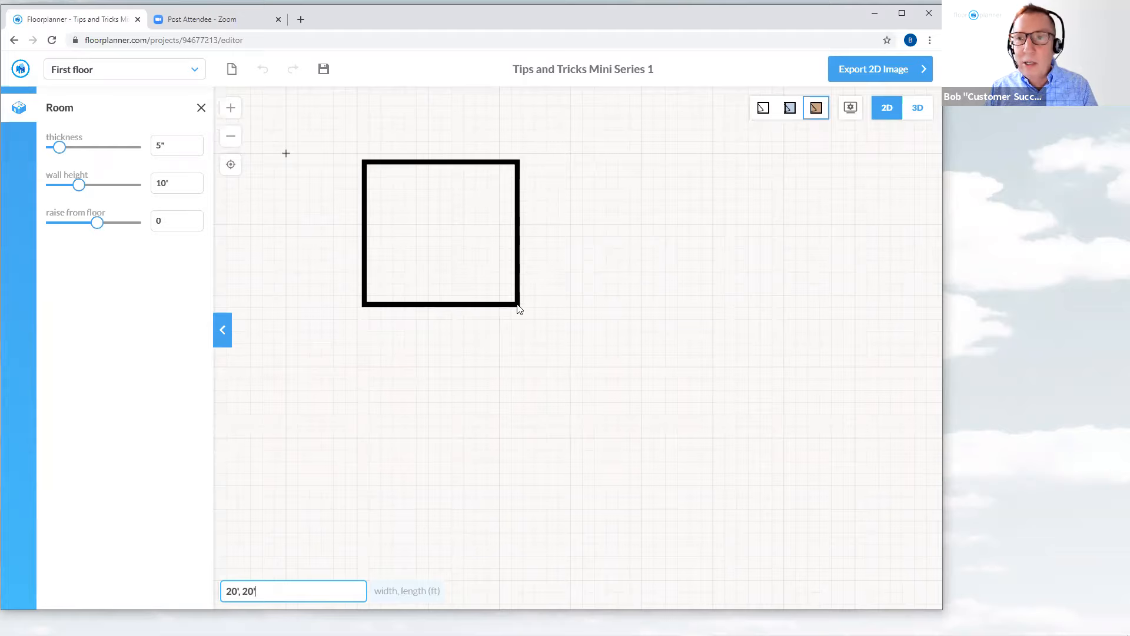
pyautogui.press('Return')
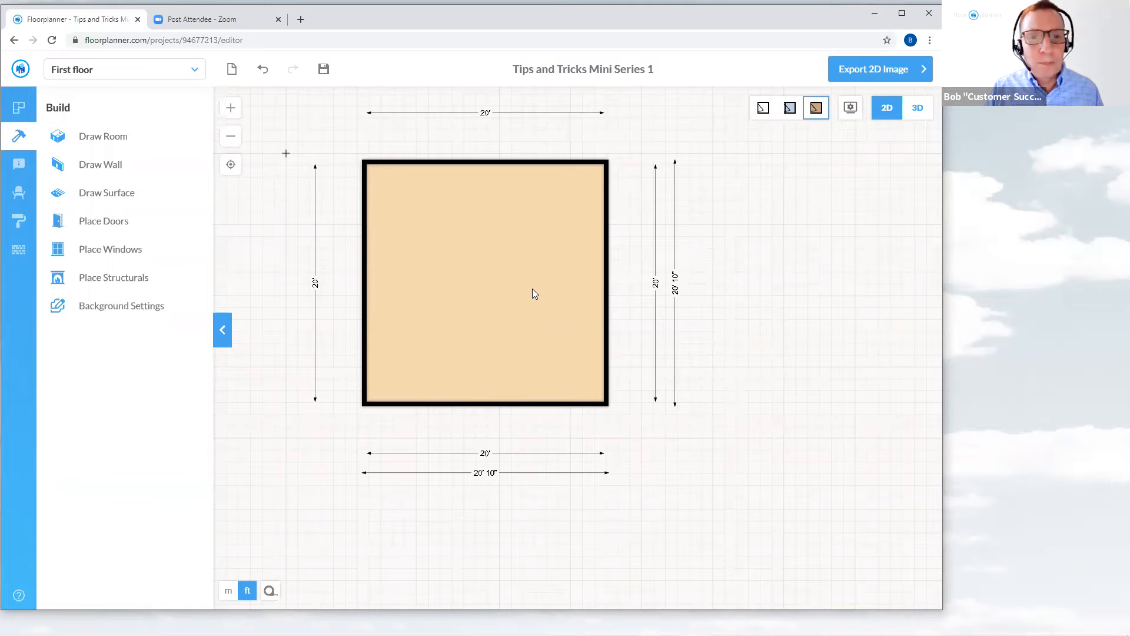
pyautogui.scroll(-2, 531, 290)
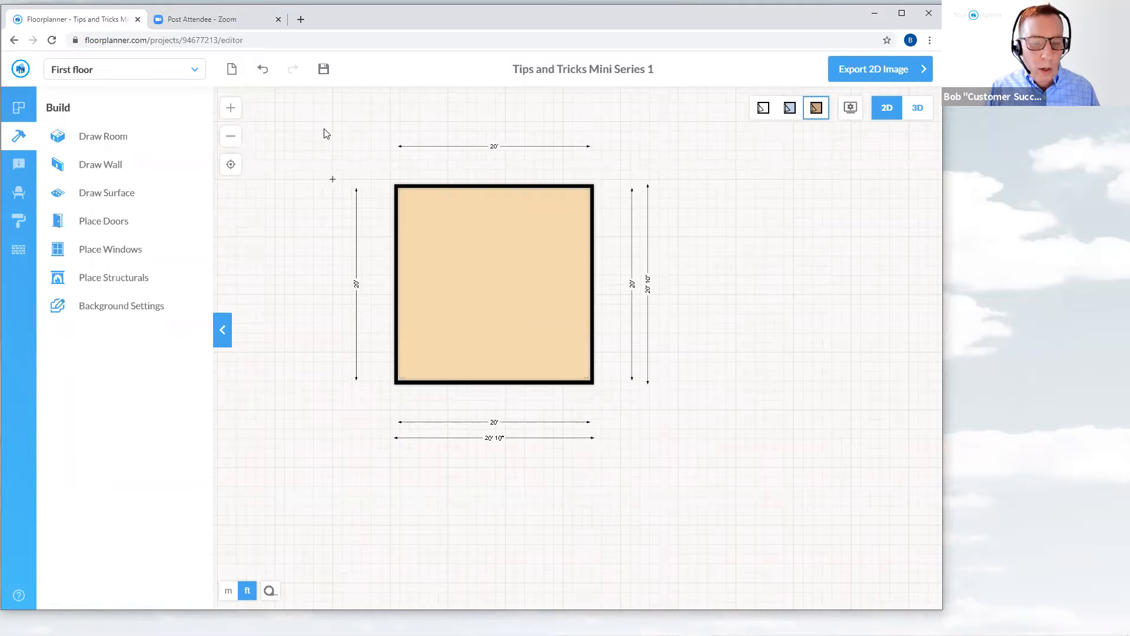
pyautogui.click(263, 70)
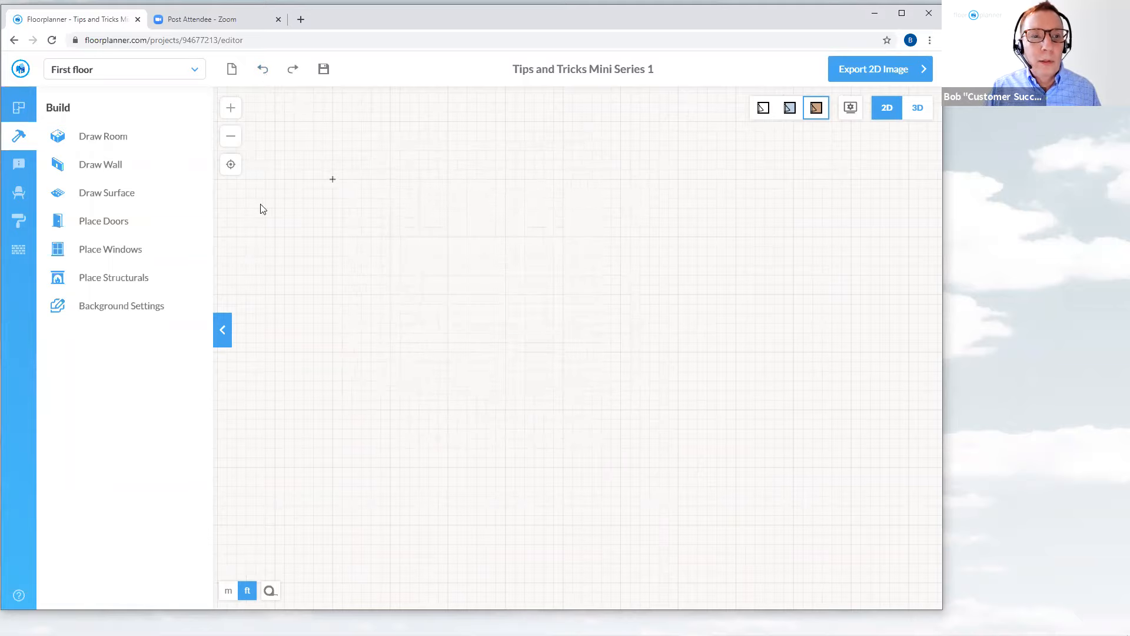
# Draw a roughly square room freehand with inner dimensions of about 17' 6" by 17' 2"
pyautogui.click(121, 145)
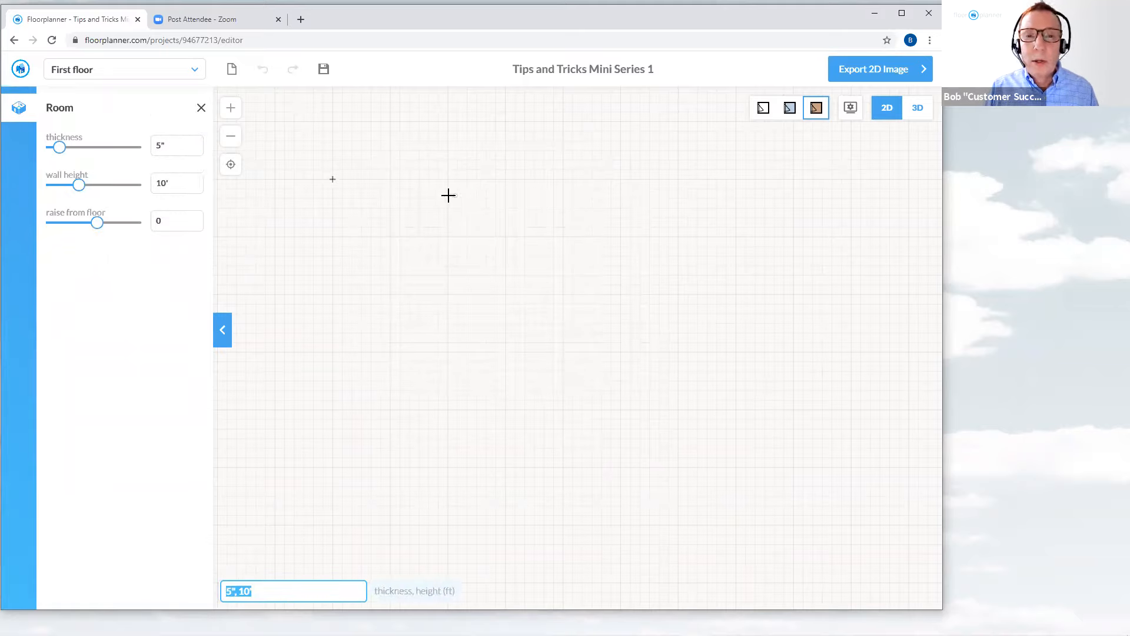
pyautogui.moveTo(405, 178); pyautogui.dragTo(578, 350)
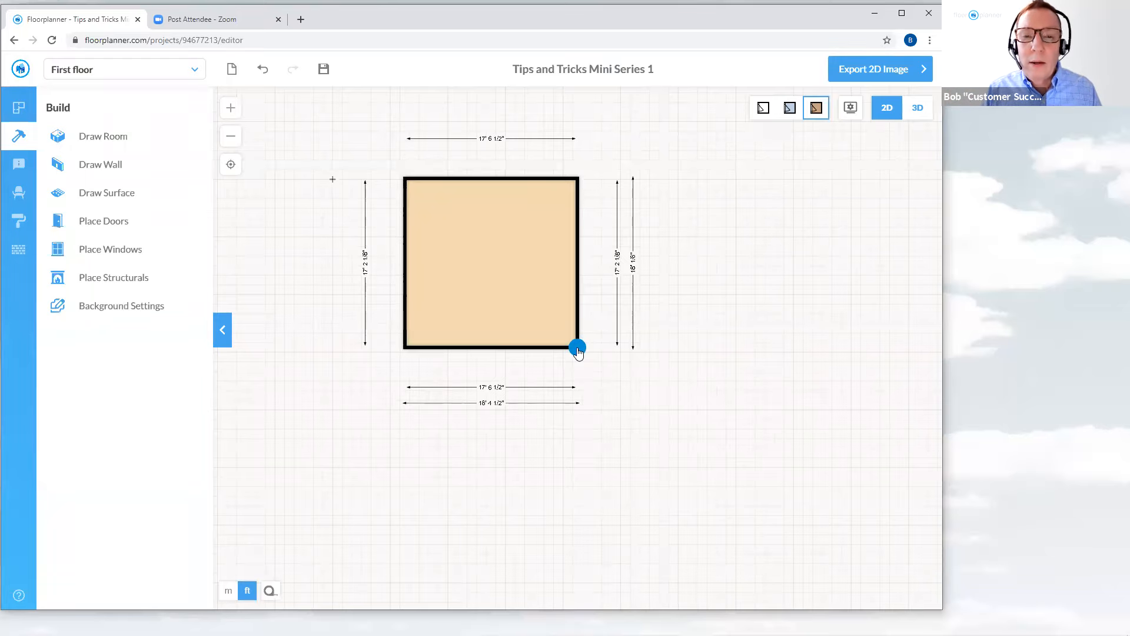
pyautogui.scroll(3, 598, 283)
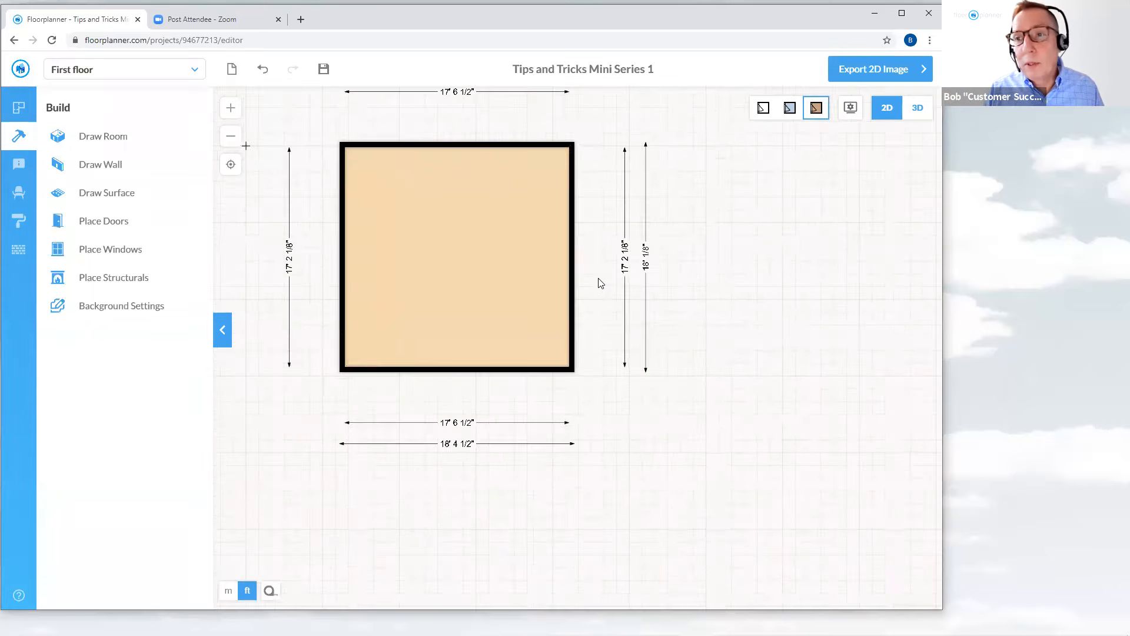
pyautogui.scroll(1, 613, 270)
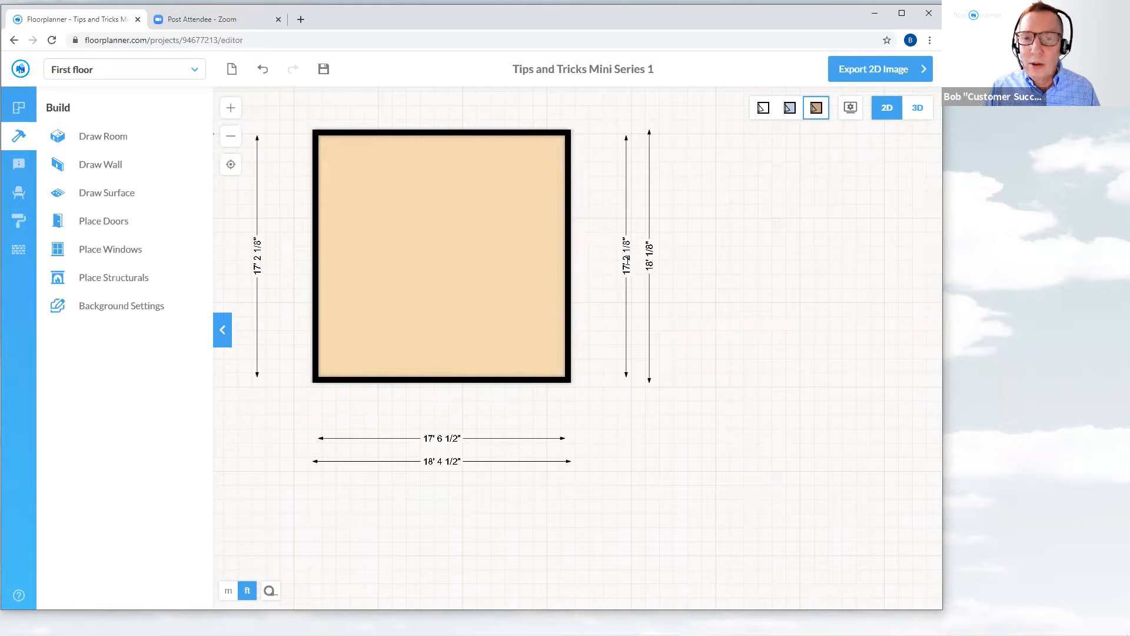
# Set the room's inner length to 20' through its vertical dimension, resizing equally in both directions
pyautogui.click(628, 263)
pyautogui.moveTo(604, 256); pyautogui.dragTo(646, 258)
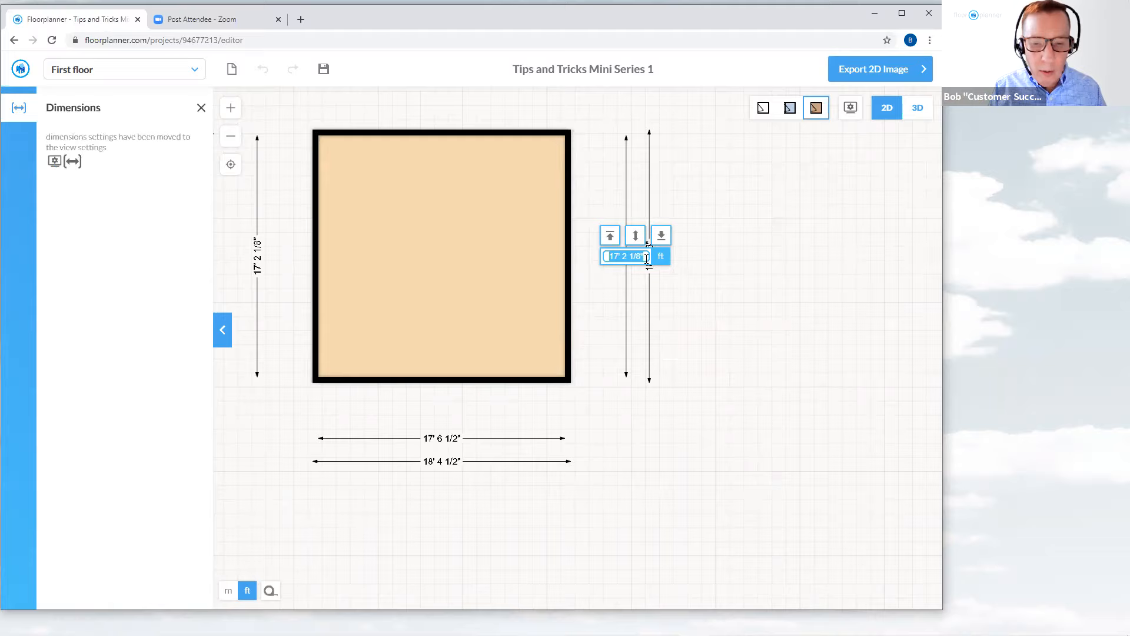
pyautogui.write("20'")
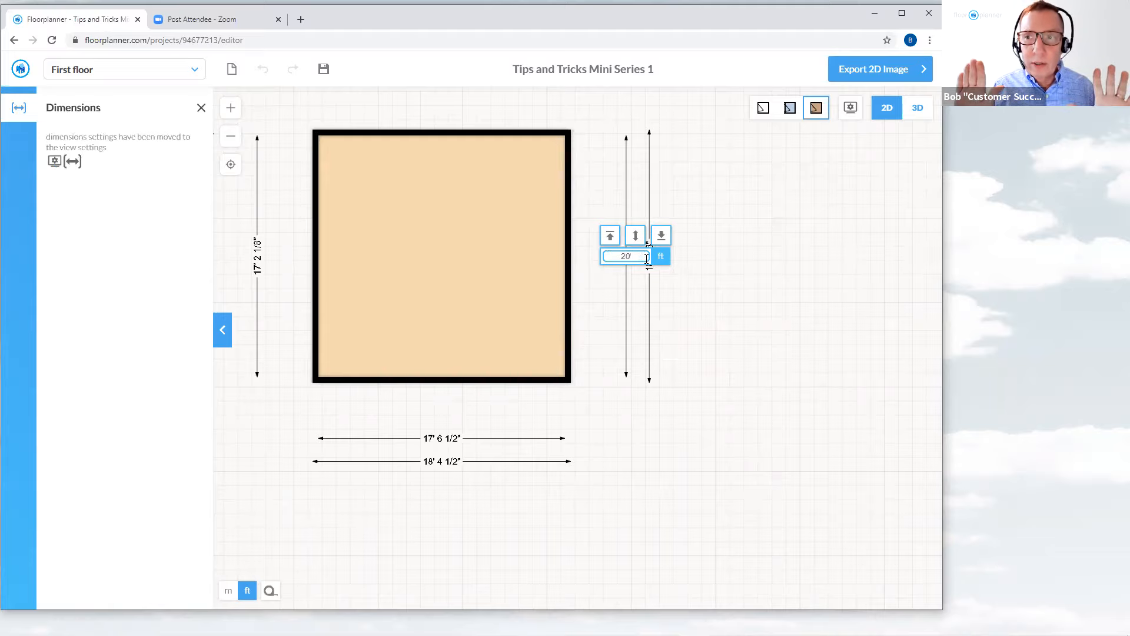
pyautogui.press('BackSpace')
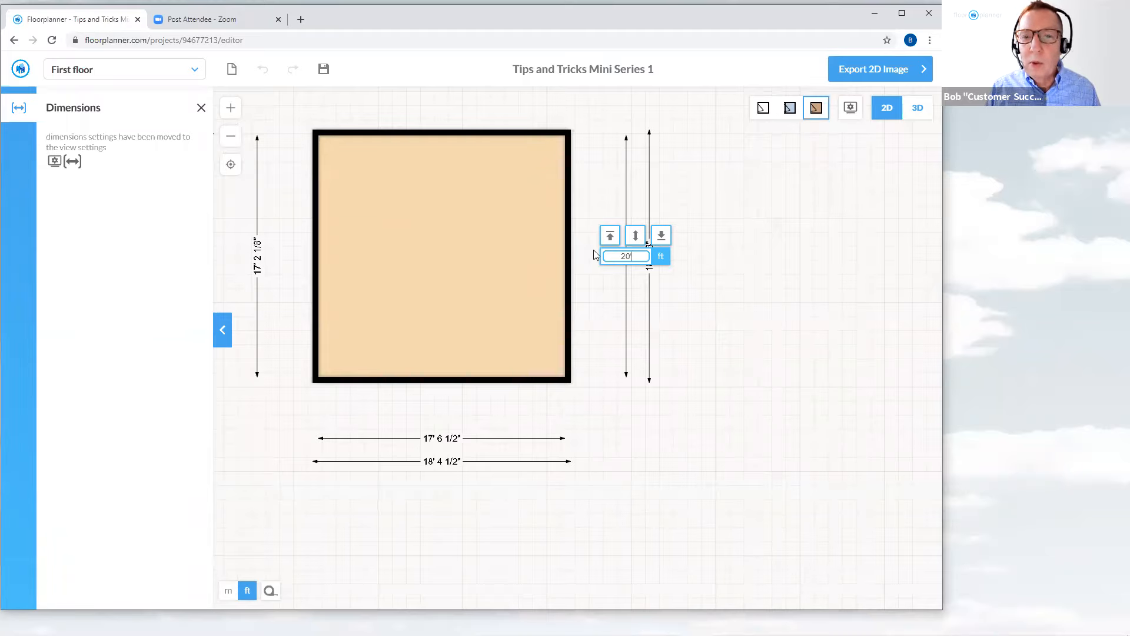
pyautogui.click(638, 235)
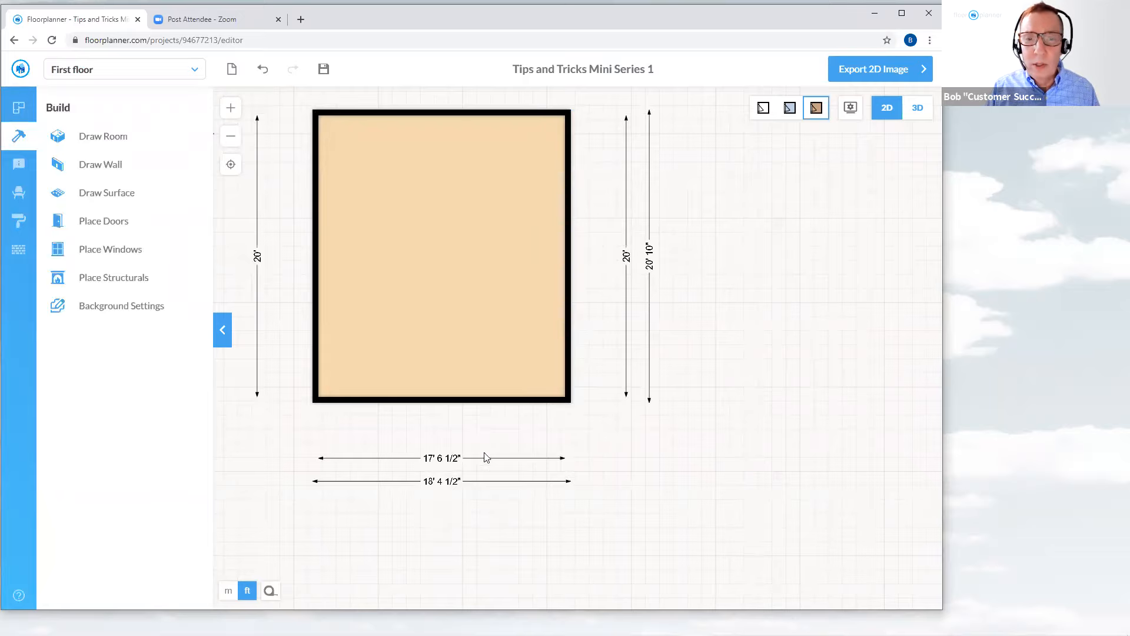
# Set the room's inner width to 20' through its horizontal dimension, resizing equally in both directions, and save the project
pyautogui.click(443, 458)
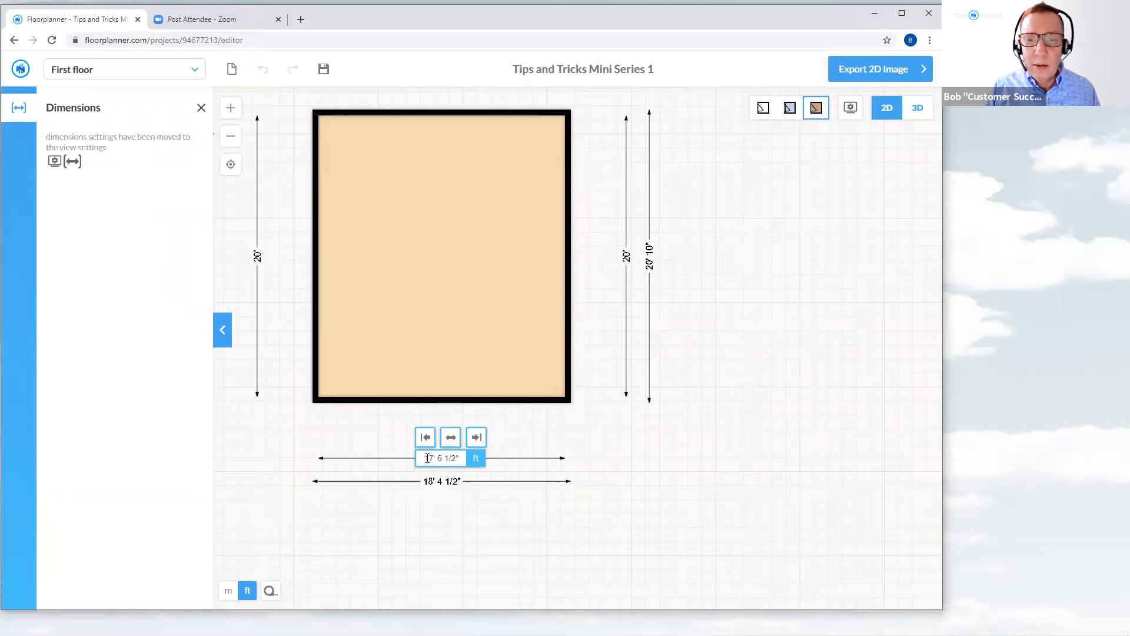
pyautogui.moveTo(418, 458); pyautogui.dragTo(463, 455)
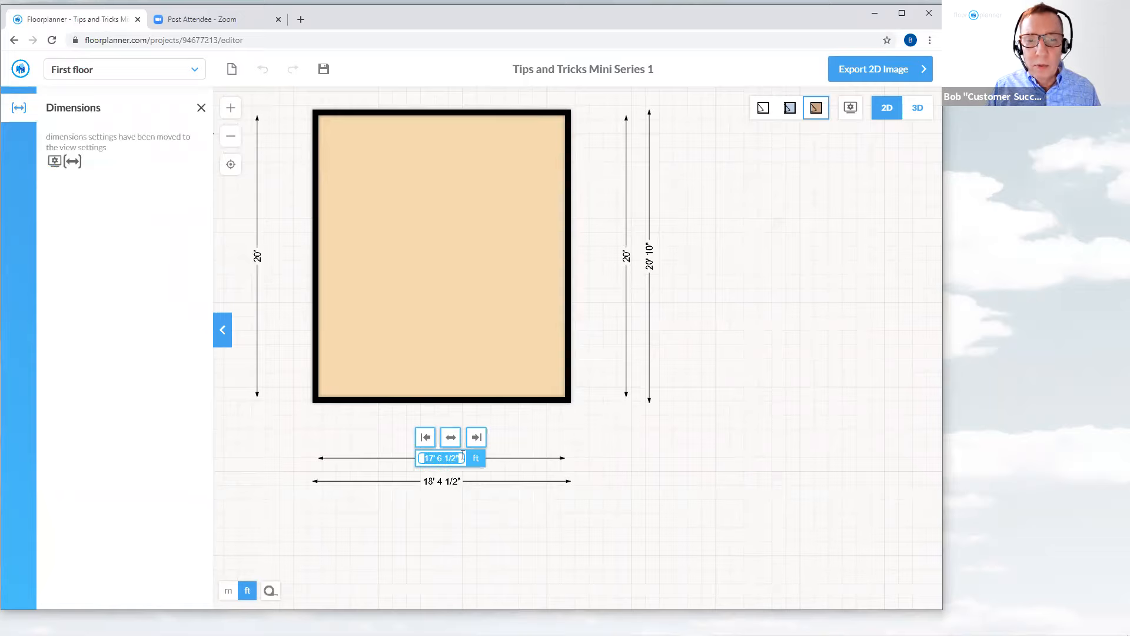
pyautogui.write("20'")
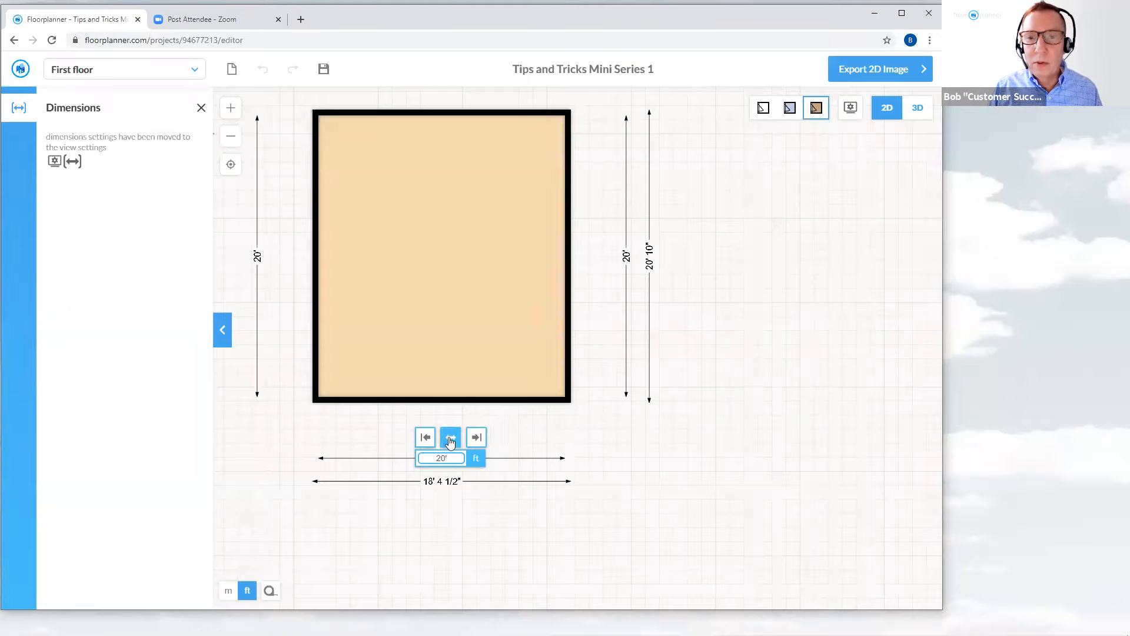
pyautogui.click(450, 438)
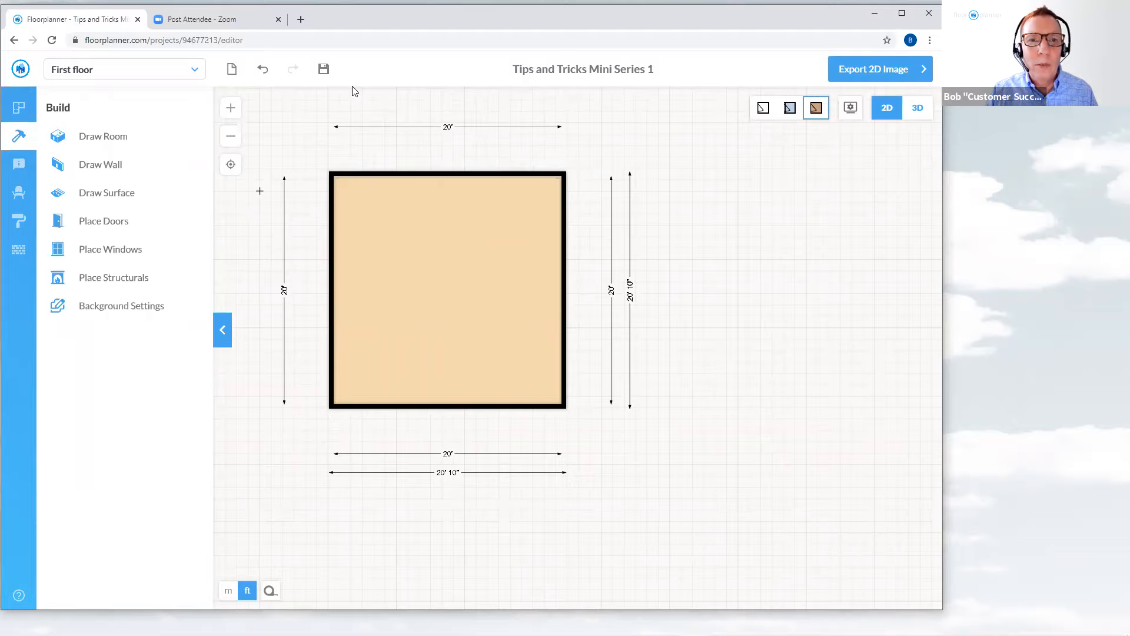
pyautogui.click(324, 70)
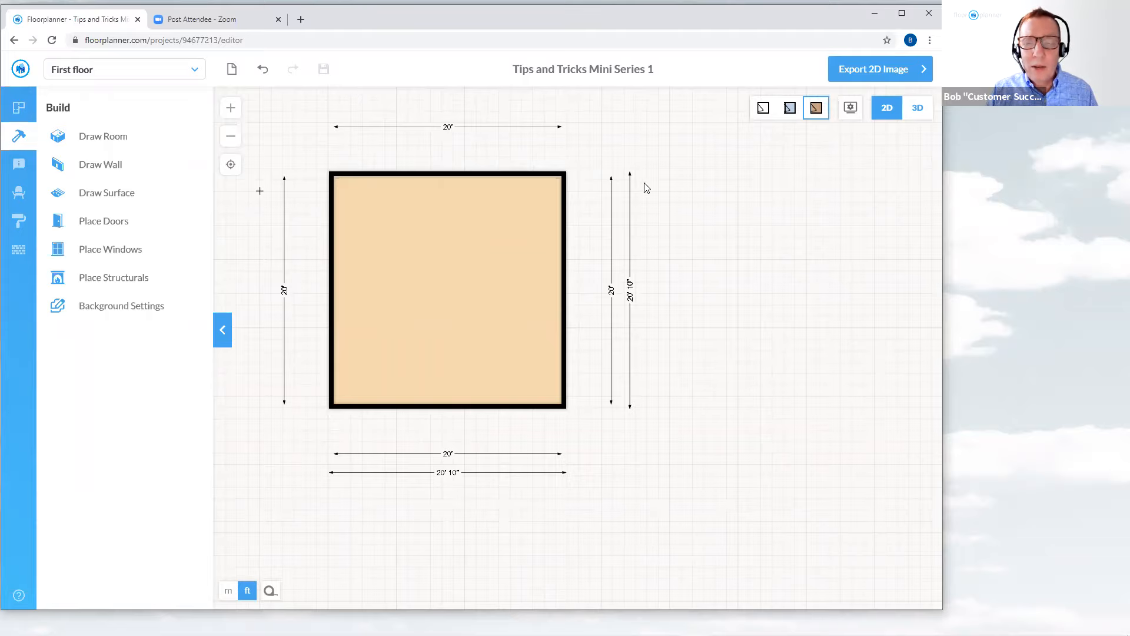
# Move the room's left wall inward to a wall-to-wall distance of exactly 15'
pyautogui.moveTo(671, 203); pyautogui.dragTo(760, 245)
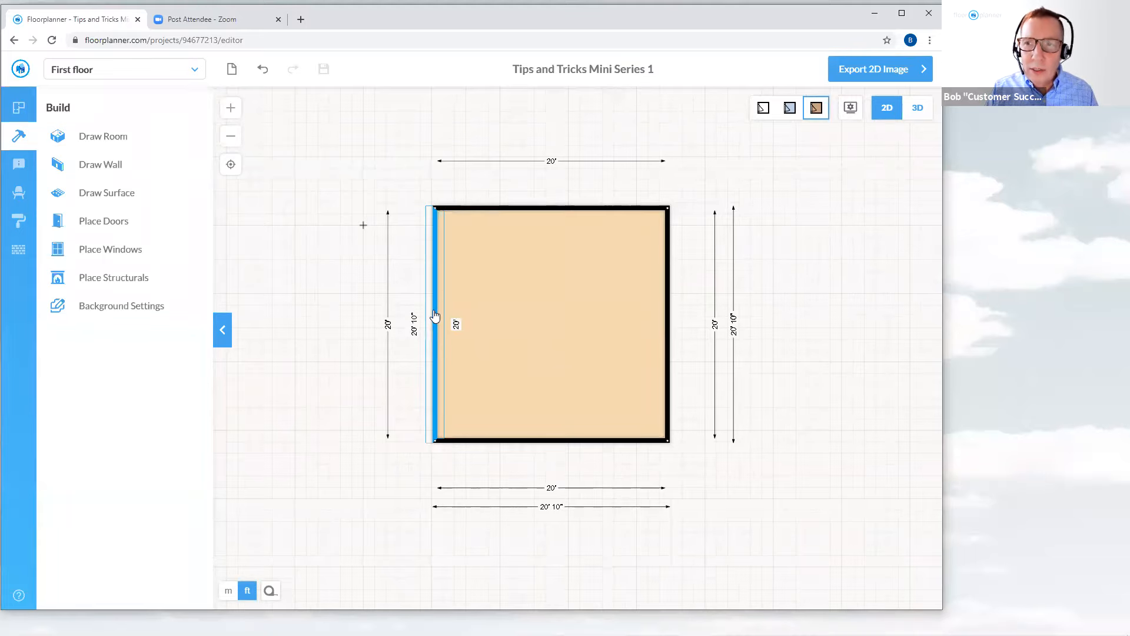
pyautogui.moveTo(435, 316); pyautogui.dragTo(499, 312)
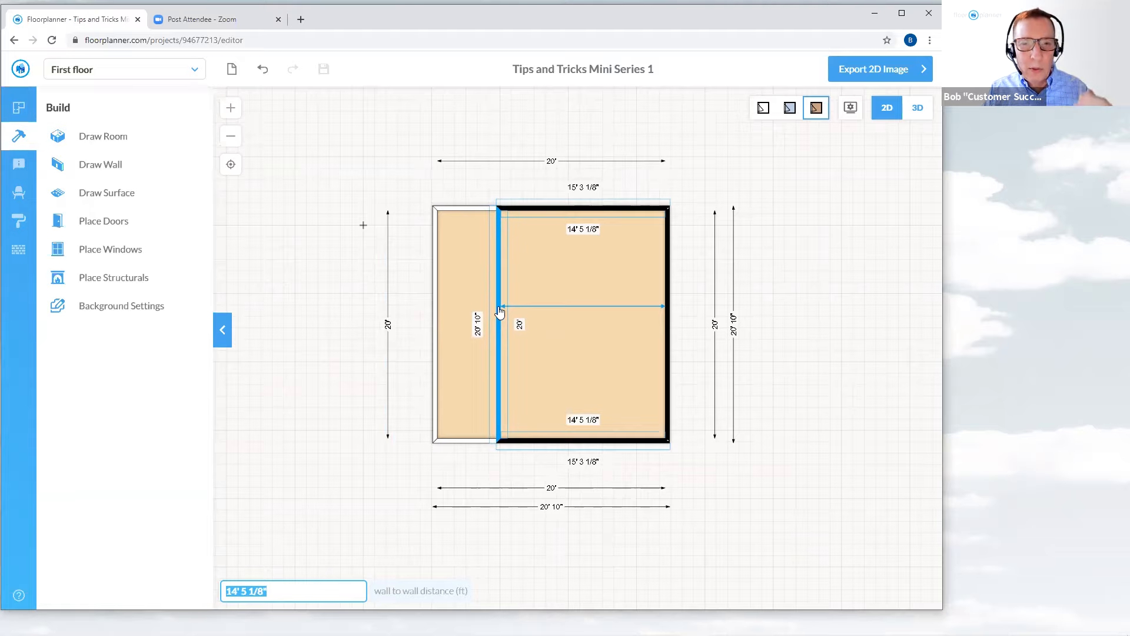
pyautogui.moveTo(499, 312); pyautogui.dragTo(495, 312)
pyautogui.moveTo(495, 312); pyautogui.dragTo(493, 313)
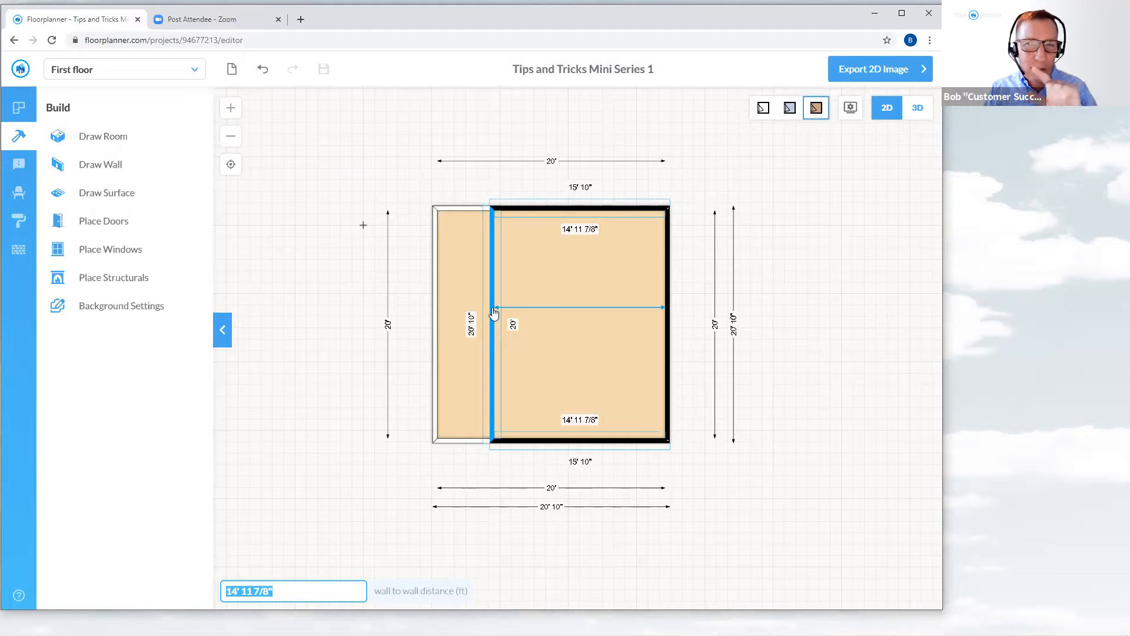
pyautogui.write("15'")
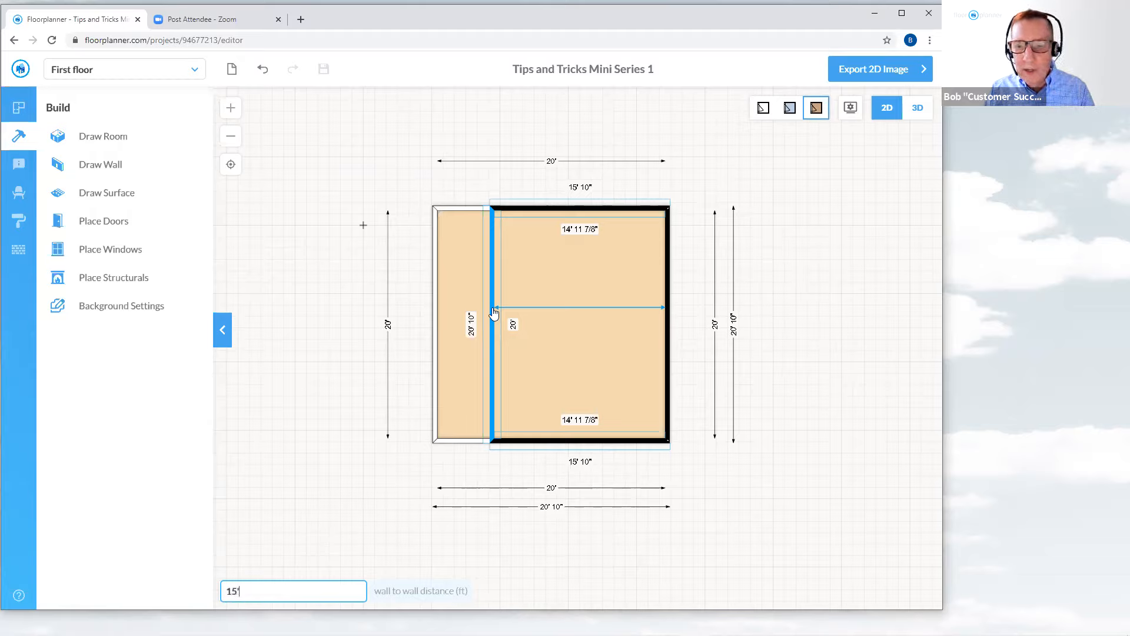
pyautogui.press('Return')
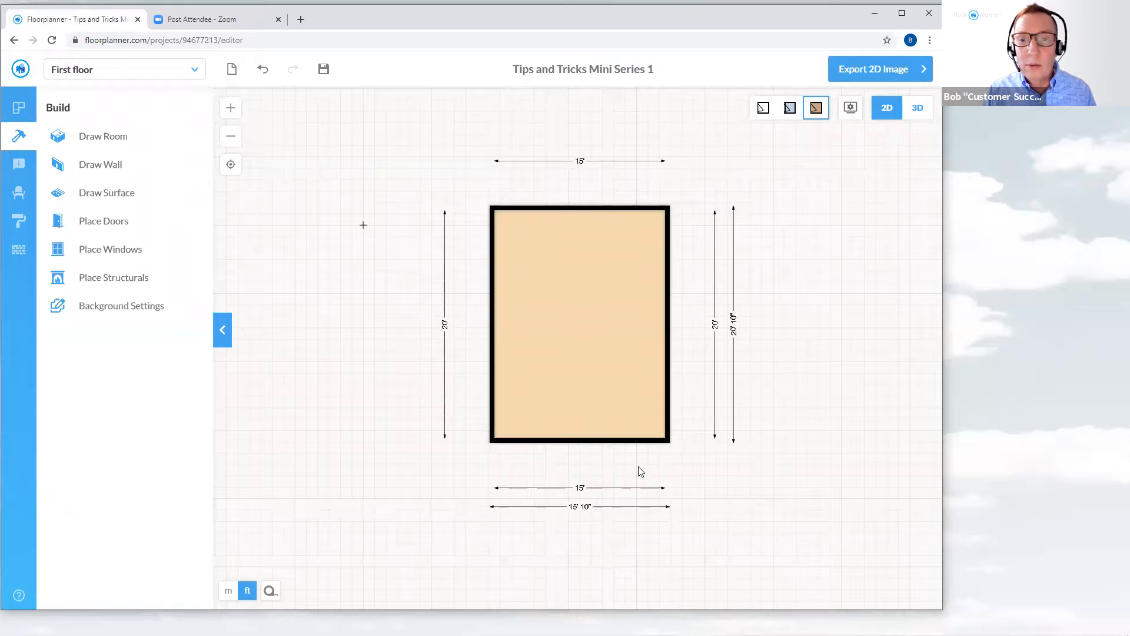
pyautogui.scroll(-2, 663, 445)
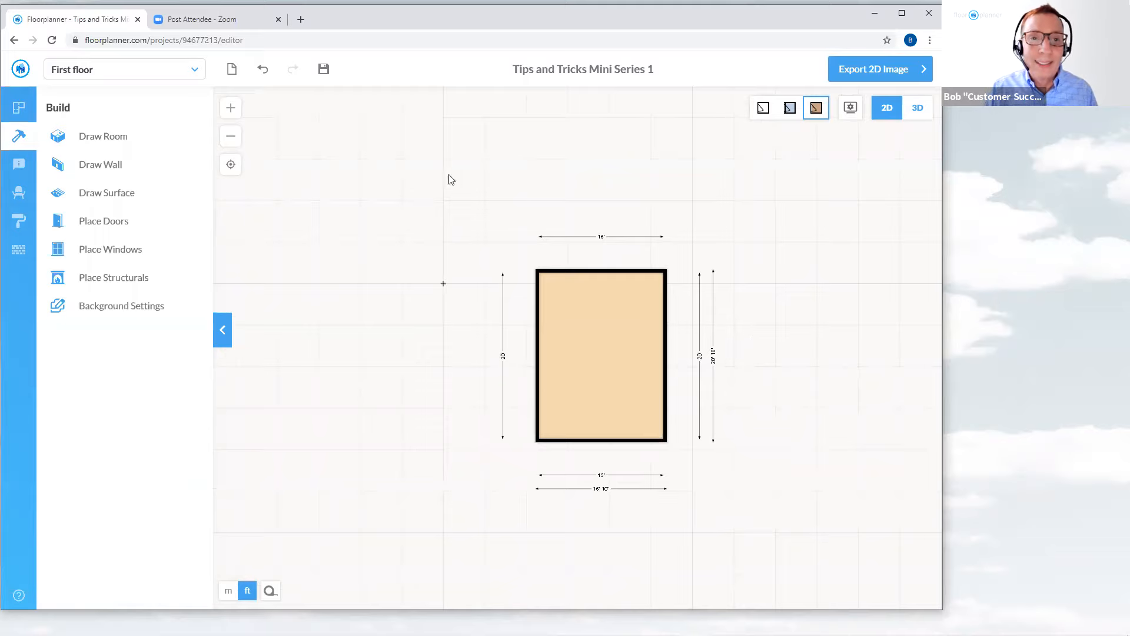
# Undo the wall move, both dimension changes and the drawn room to return to an empty plan
pyautogui.click(267, 76)
pyautogui.click(267, 76)
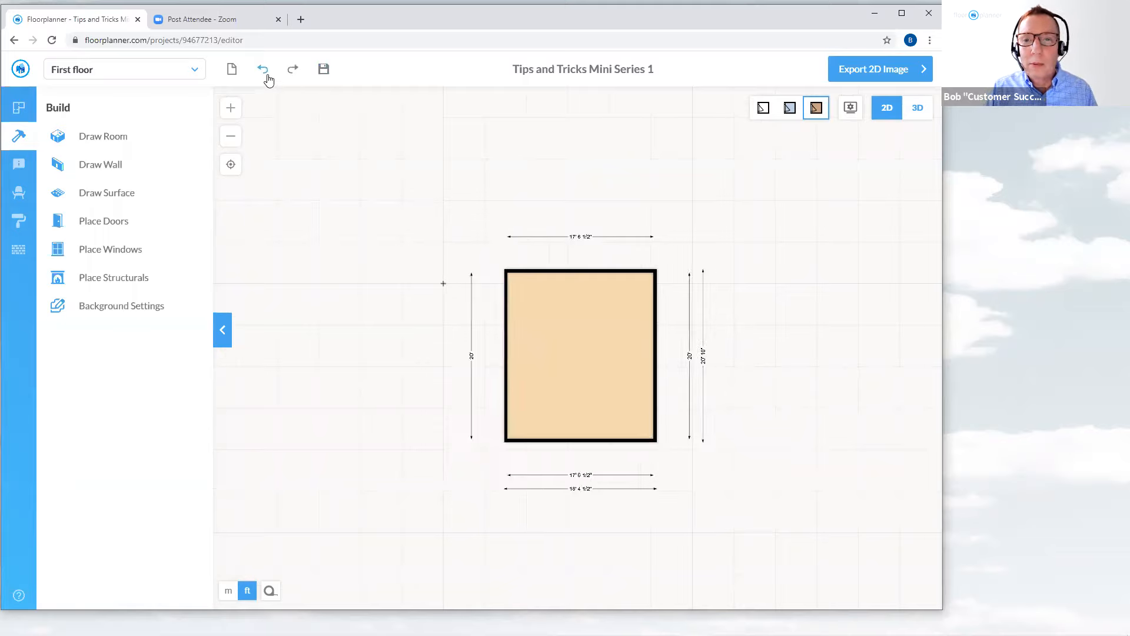
pyautogui.click(267, 76)
pyautogui.click(267, 76)
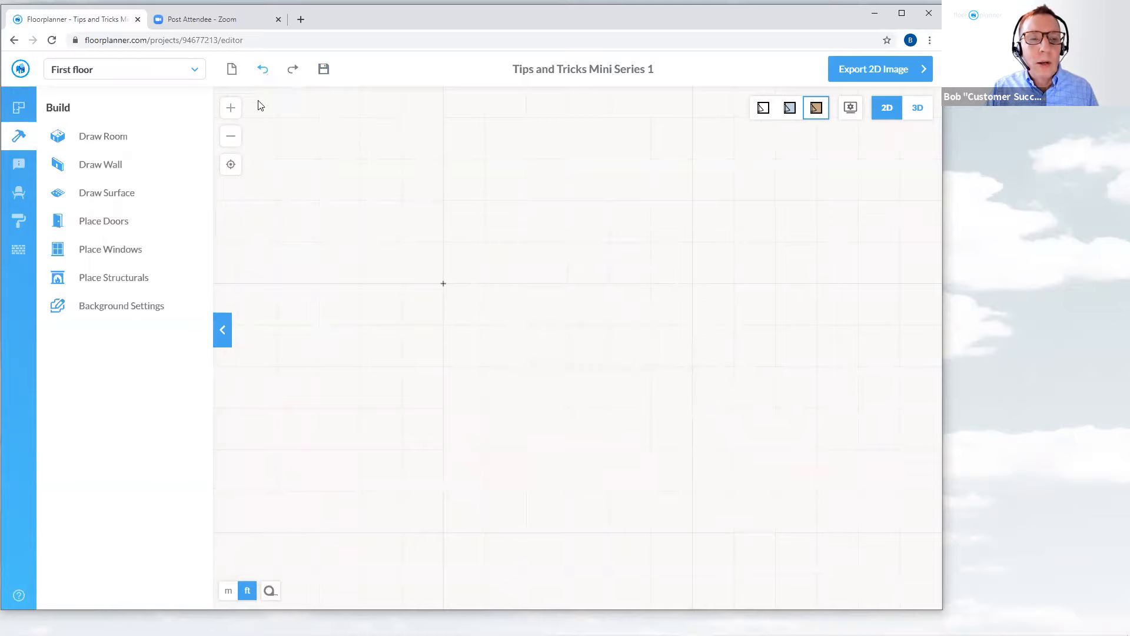
# Draw the first wall of the room as a horizontal wall exactly 20' long with the Draw Wall tool
pyautogui.click(138, 173)
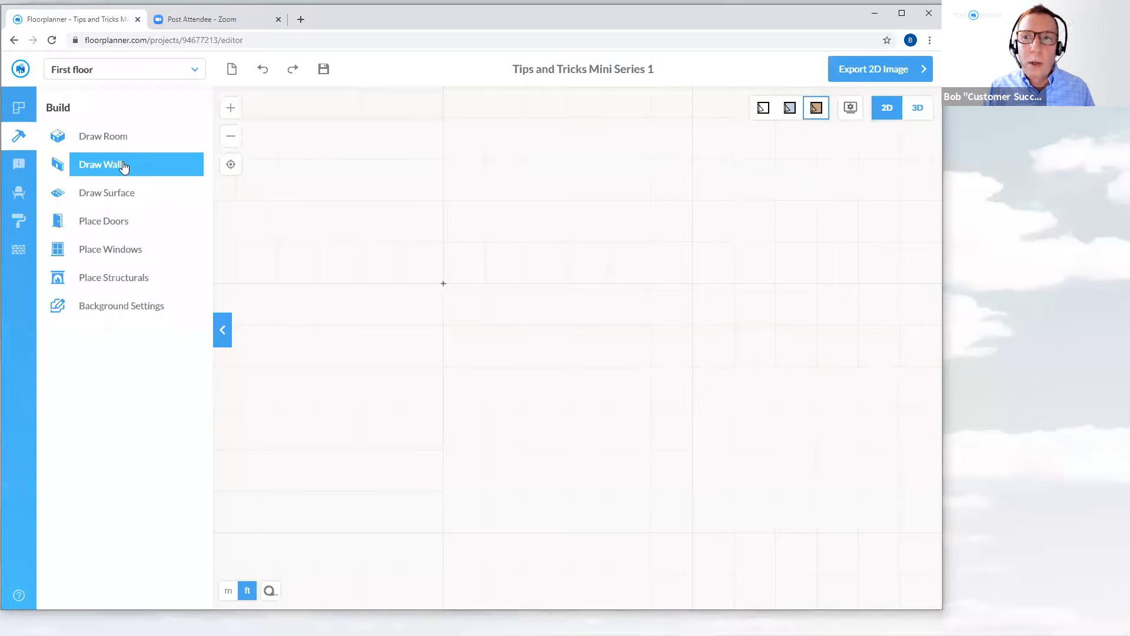
pyautogui.click(115, 137)
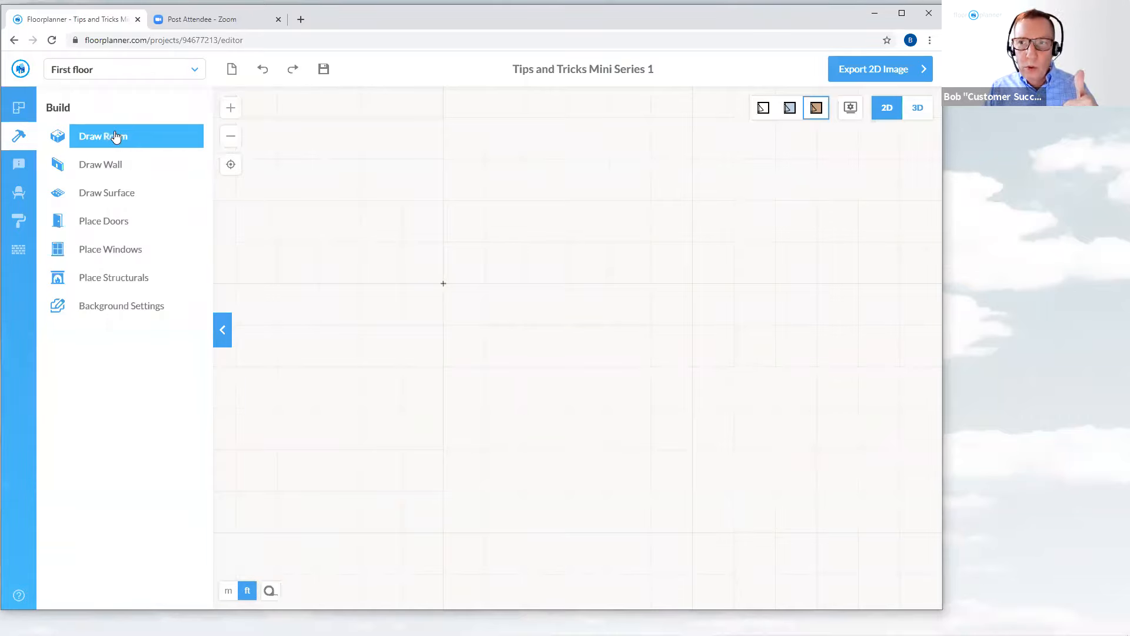
pyautogui.click(109, 161)
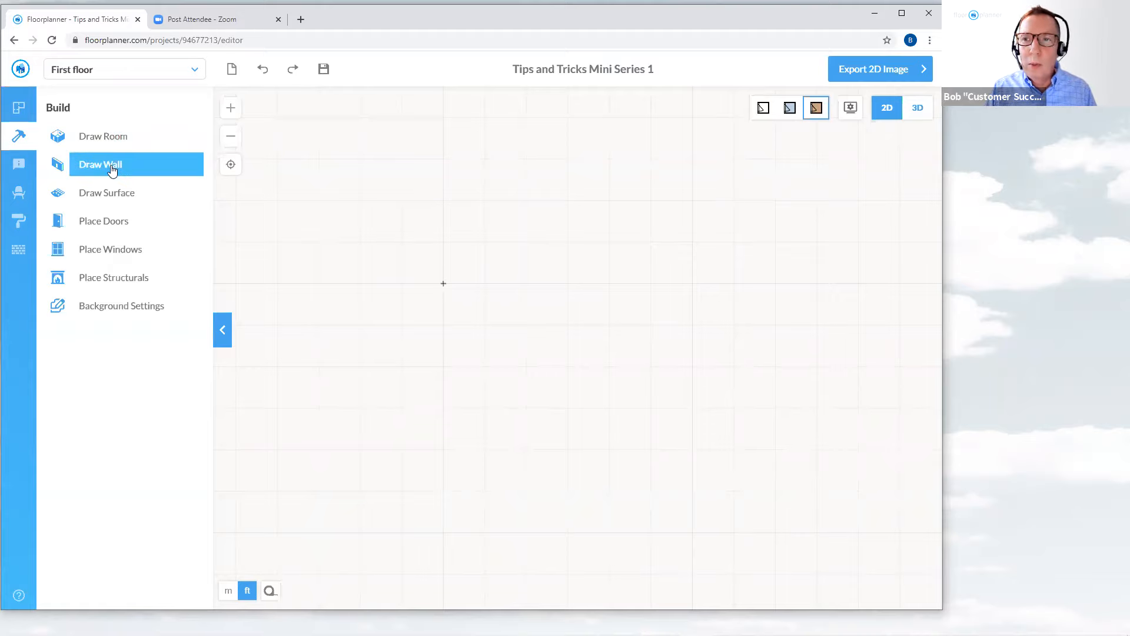
pyautogui.click(112, 168)
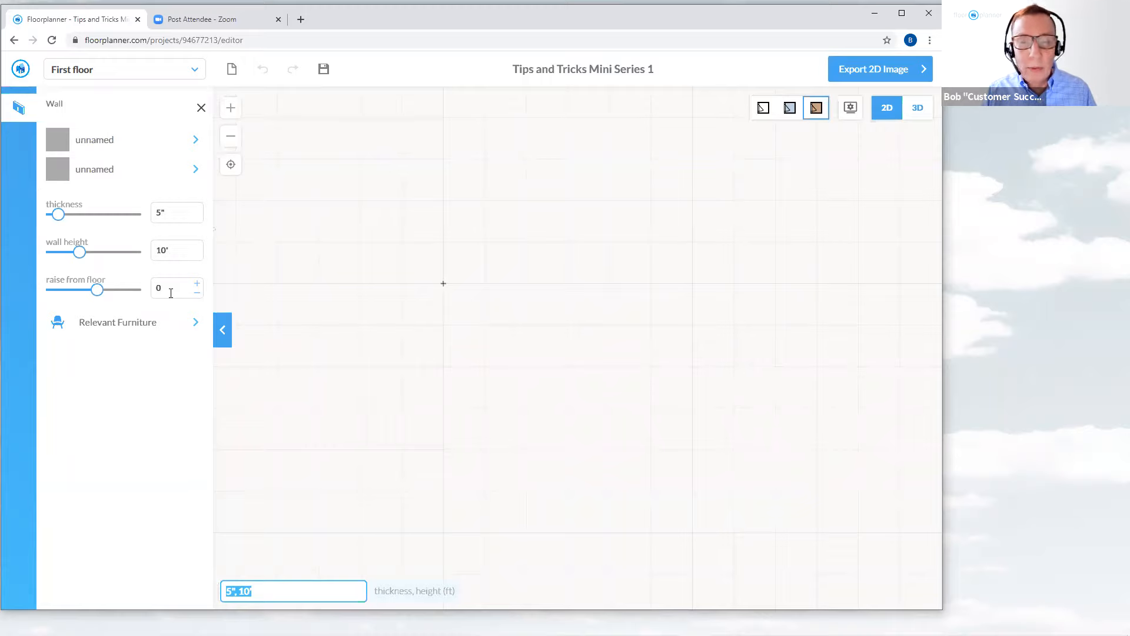
pyautogui.scroll(-1, 506, 302)
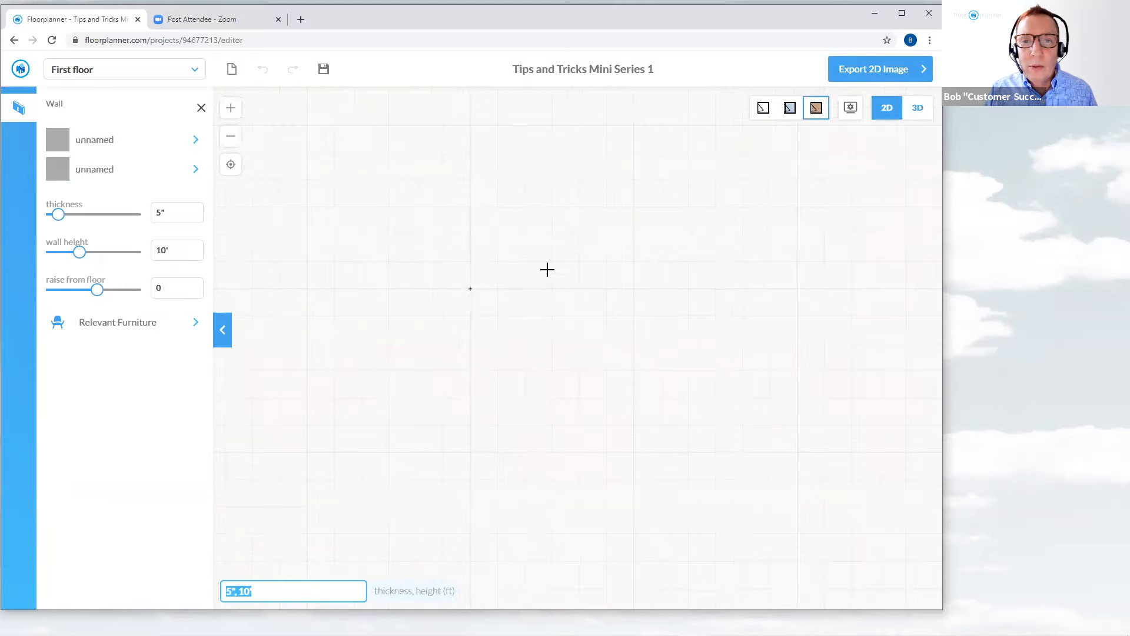
pyautogui.click(459, 202)
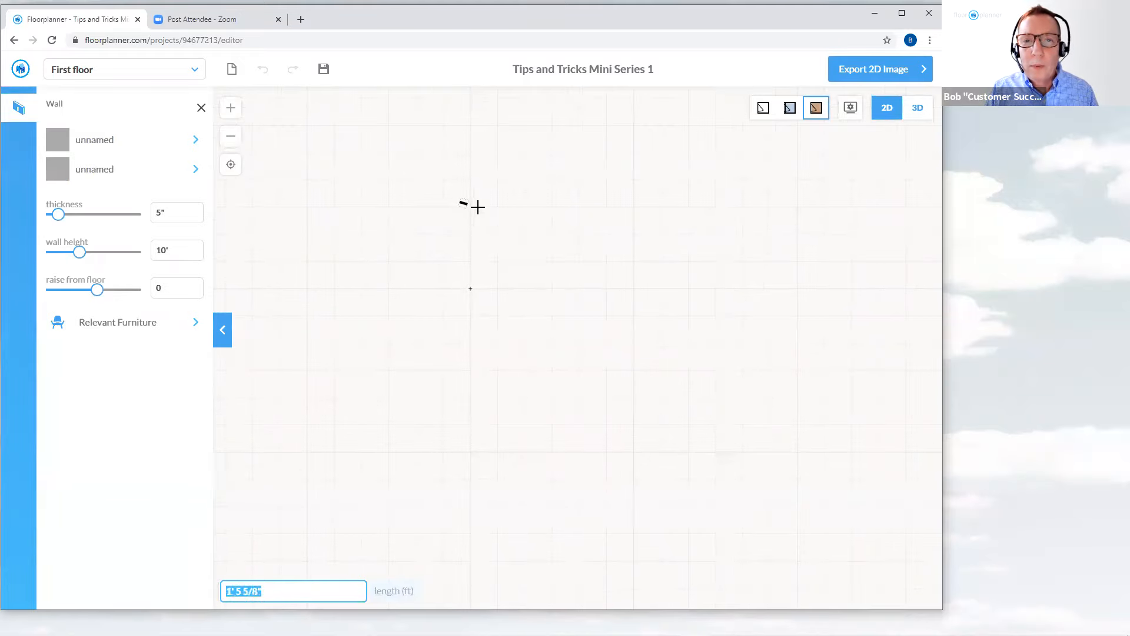
pyautogui.scroll(1, 568, 200)
pyautogui.scroll(1, 578, 202)
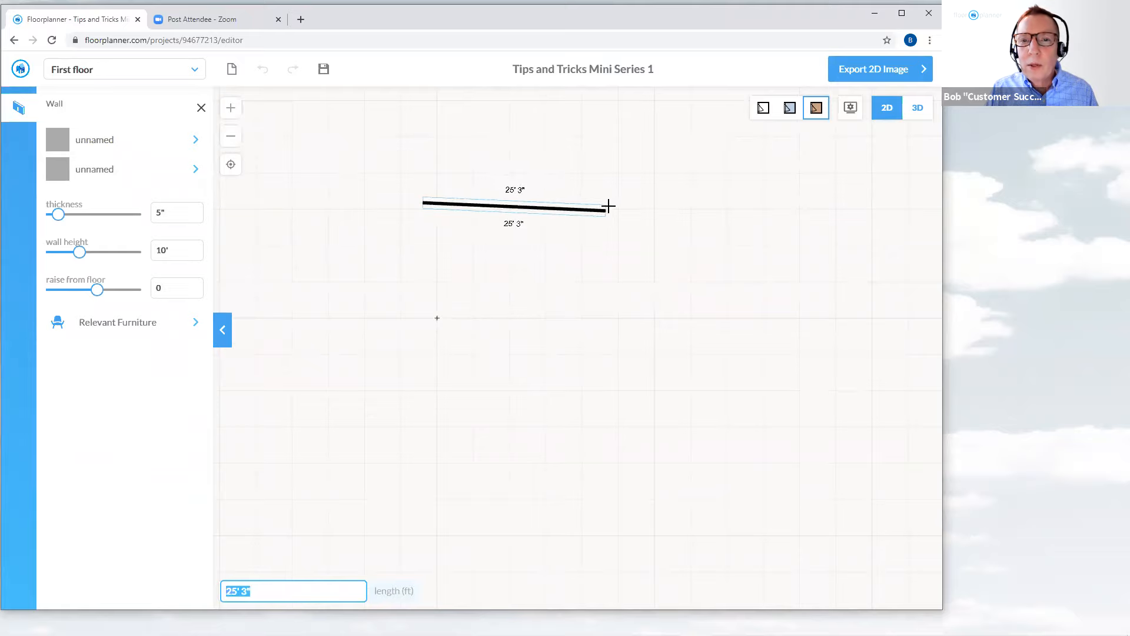
pyautogui.scroll(2, 609, 200)
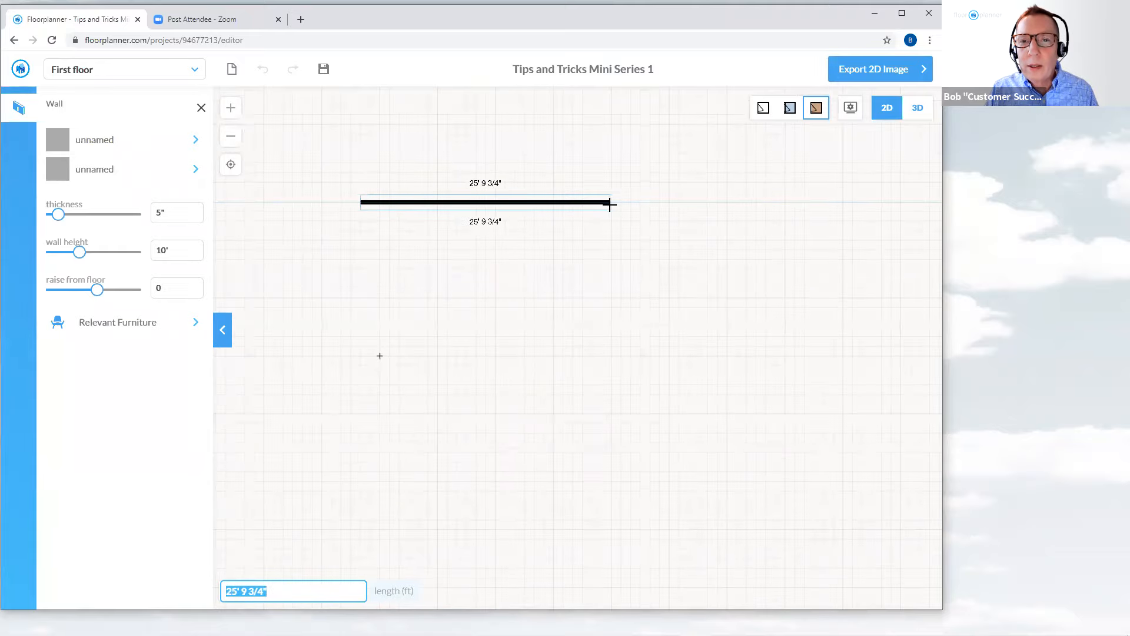
pyautogui.scroll(-1, 612, 202)
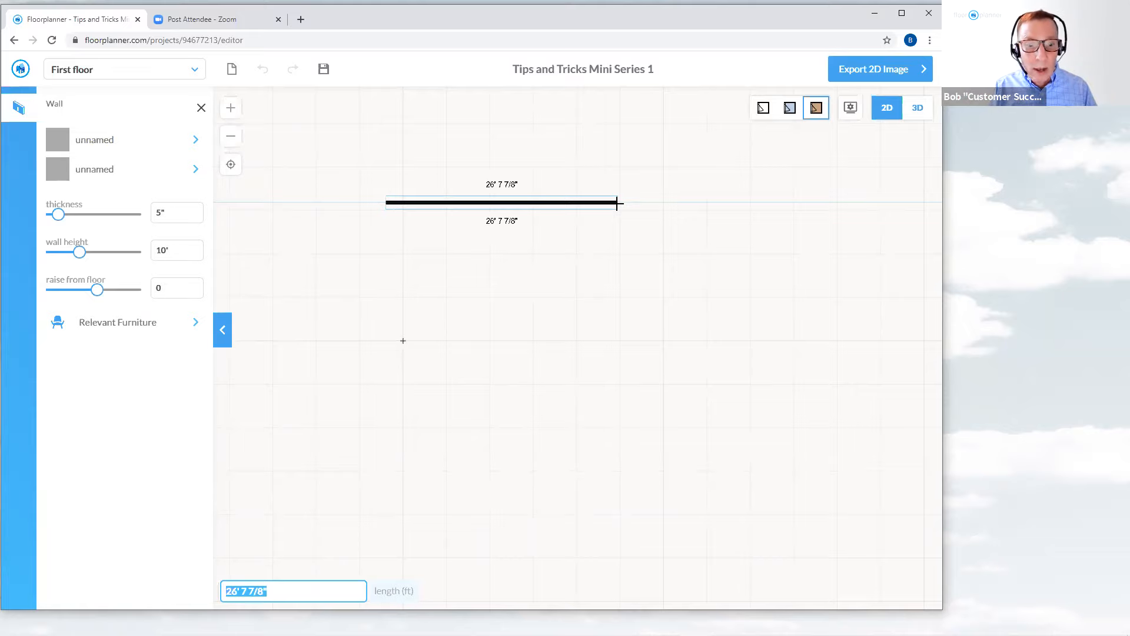
pyautogui.write('20')
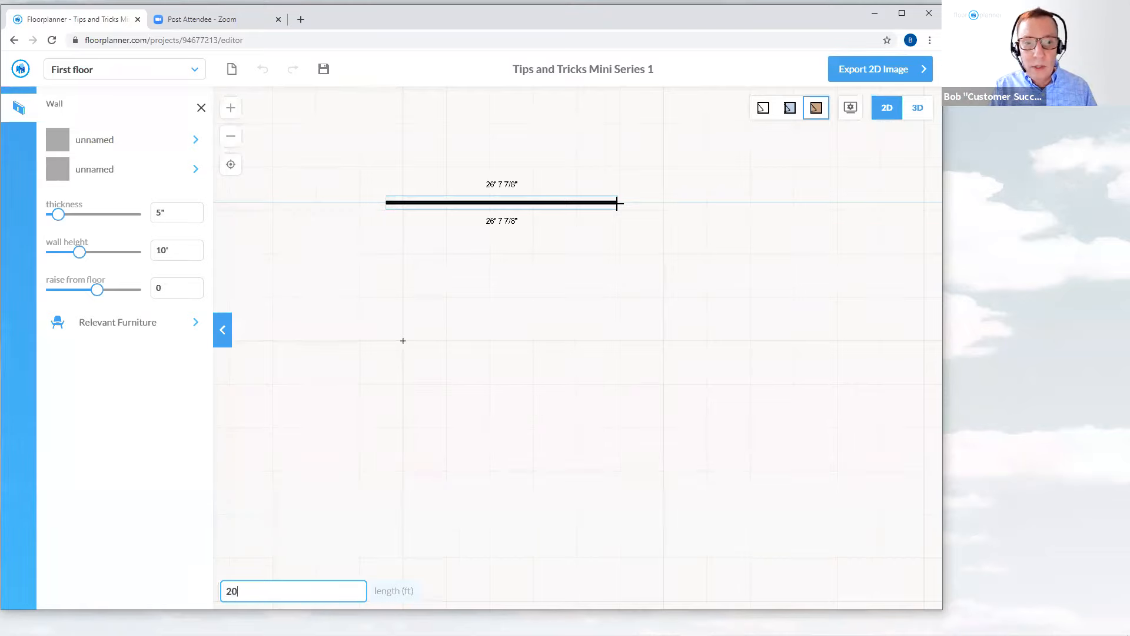
pyautogui.press('Return')
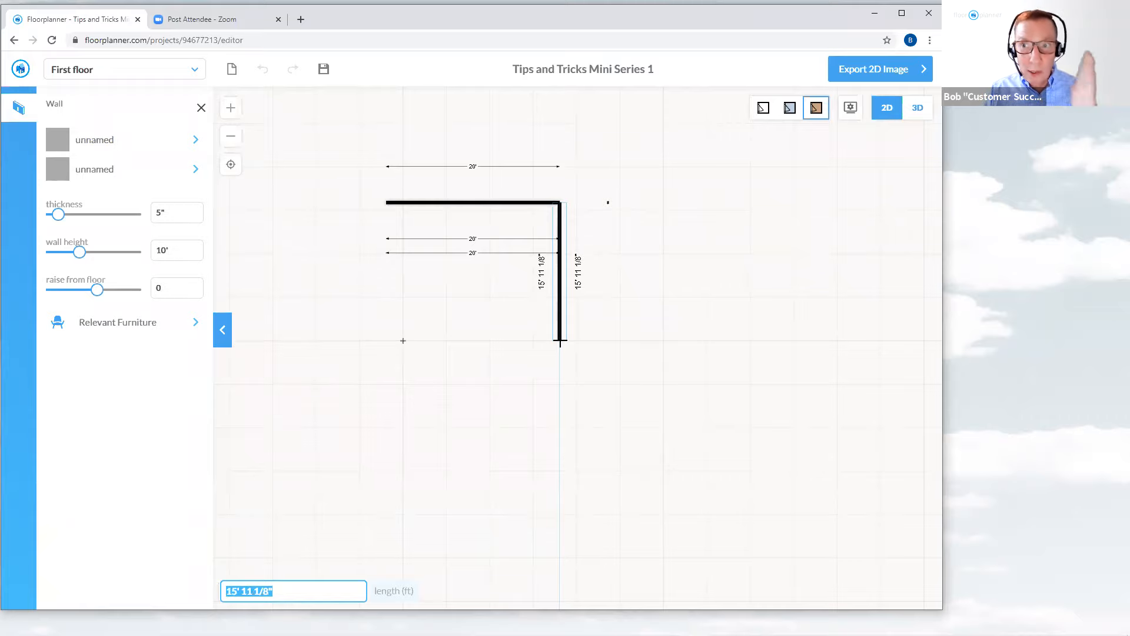
# Continue with five walls of about 16', 6', 9', 14' and 25' to close an L-shaped room with a notched lower-right corner
pyautogui.click(560, 340)
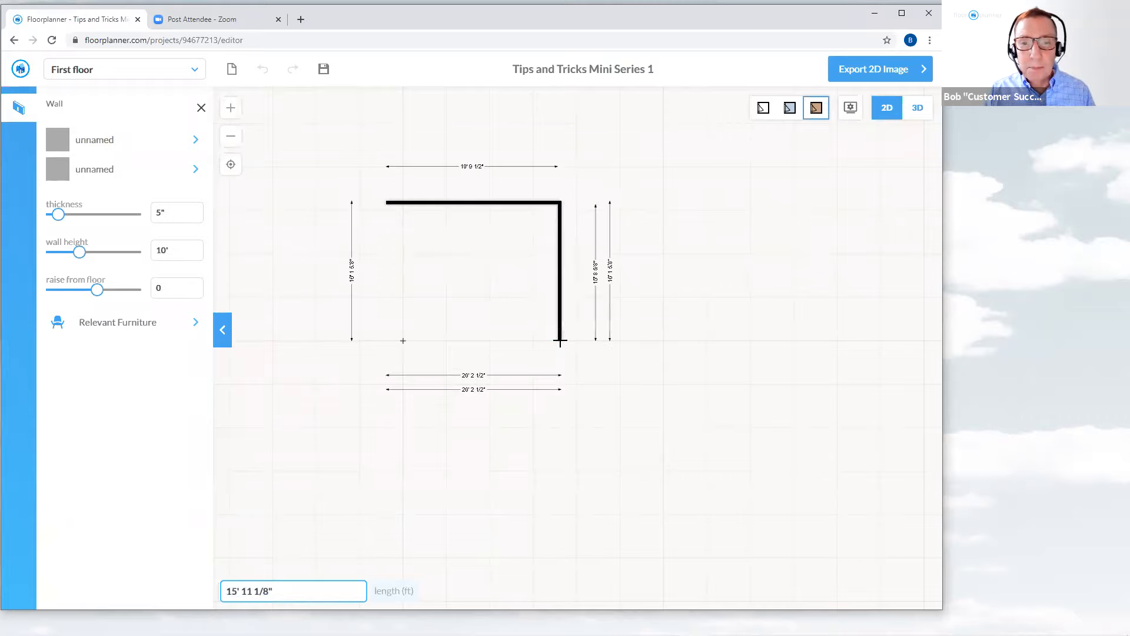
pyautogui.click(507, 341)
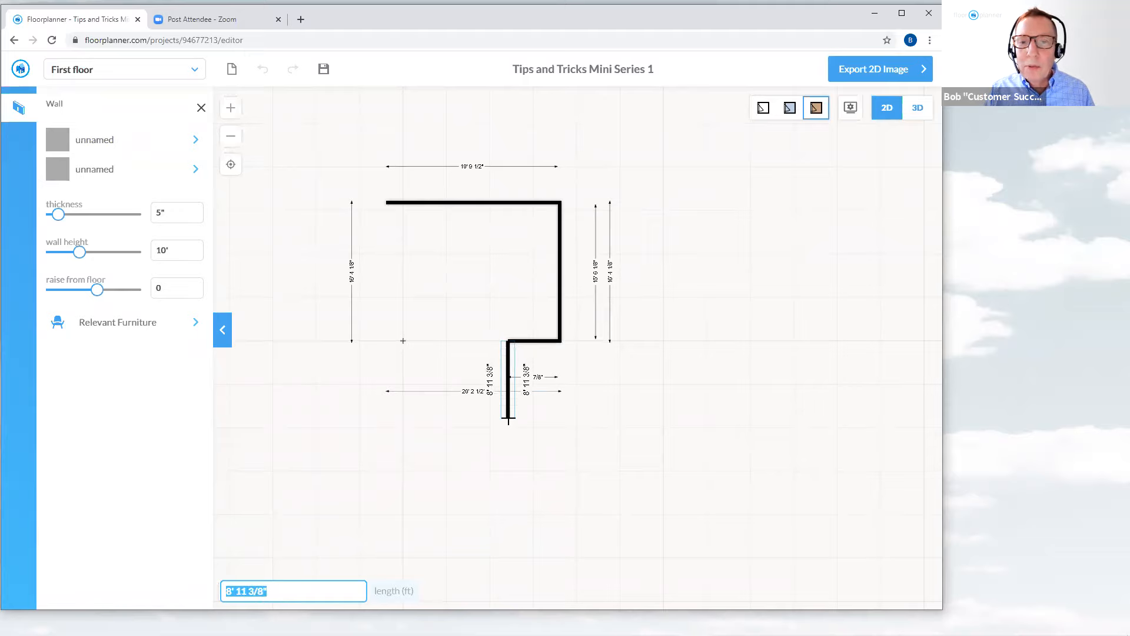
pyautogui.click(508, 418)
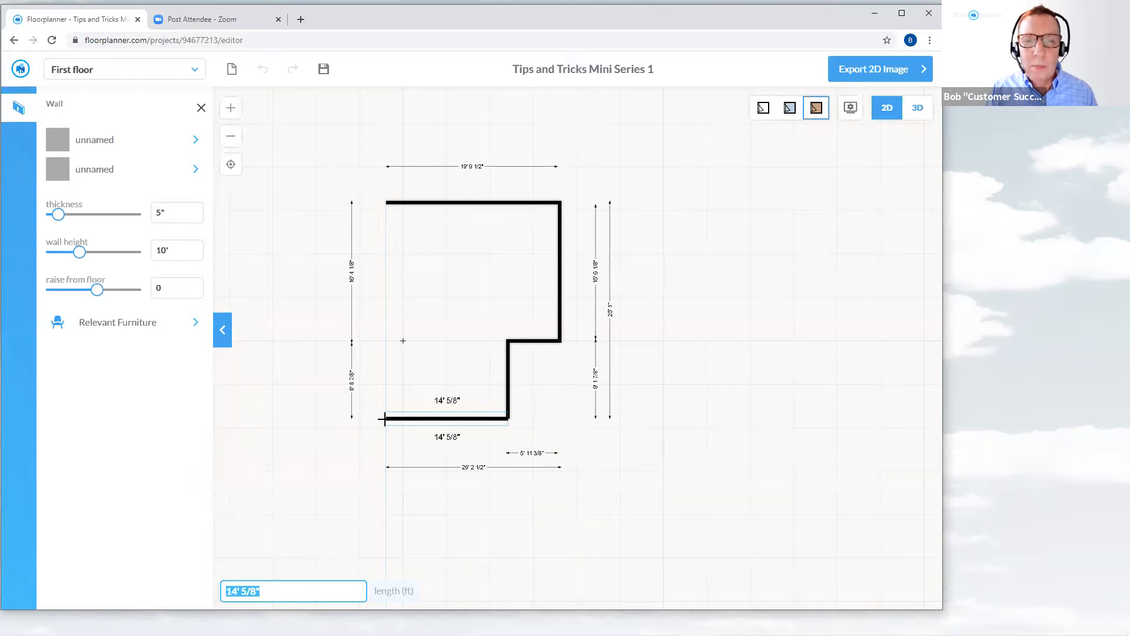
pyautogui.click(383, 419)
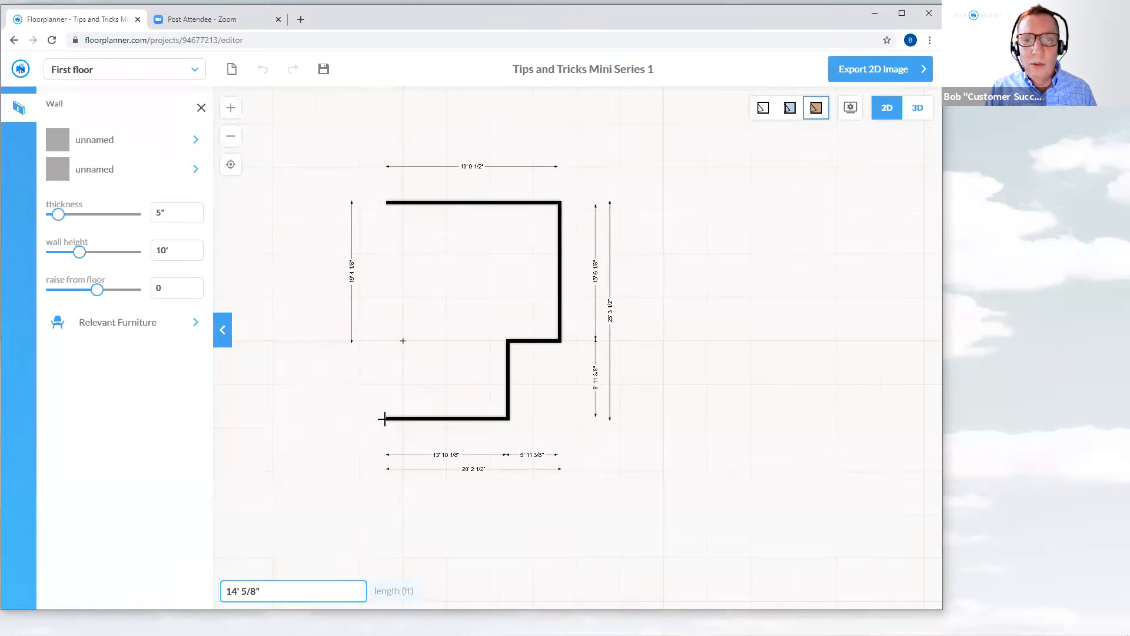
pyautogui.click(384, 419)
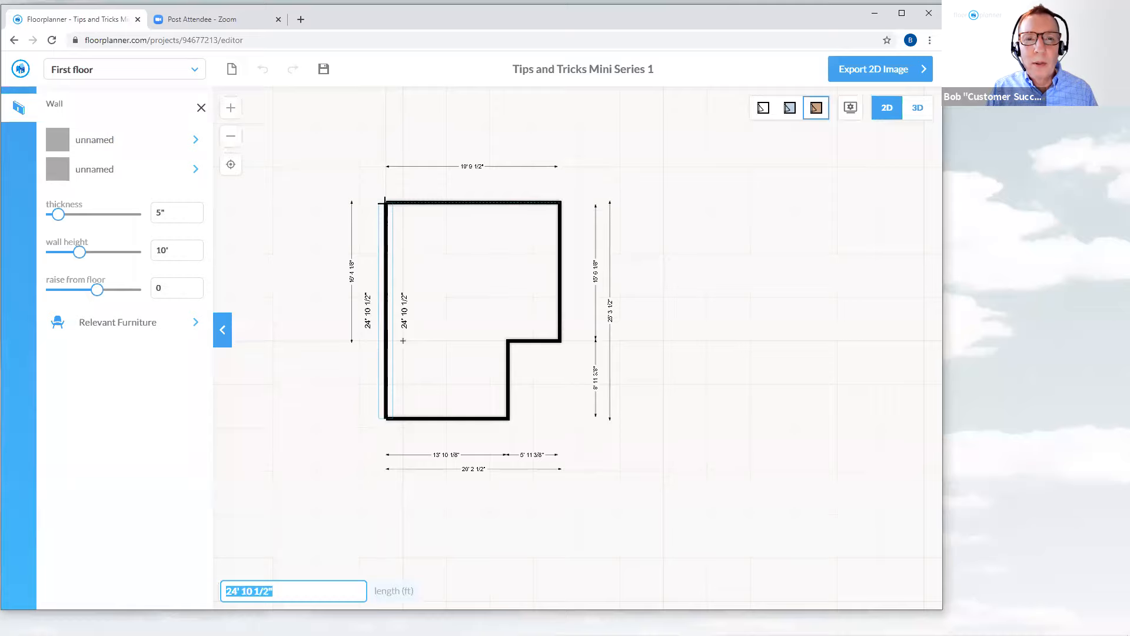
pyautogui.click(385, 203)
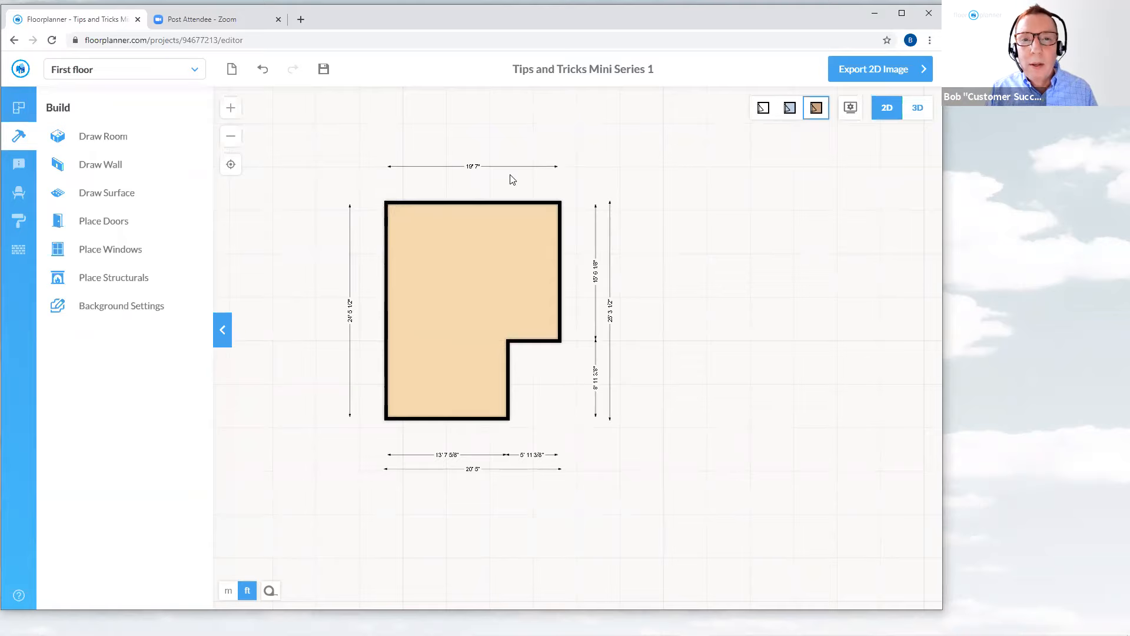
# Set the L-shaped room's upper inner width to 20' through its horizontal dimension, moving only the right wall outward
pyautogui.scroll(1, 483, 171)
pyautogui.scroll(1, 478, 171)
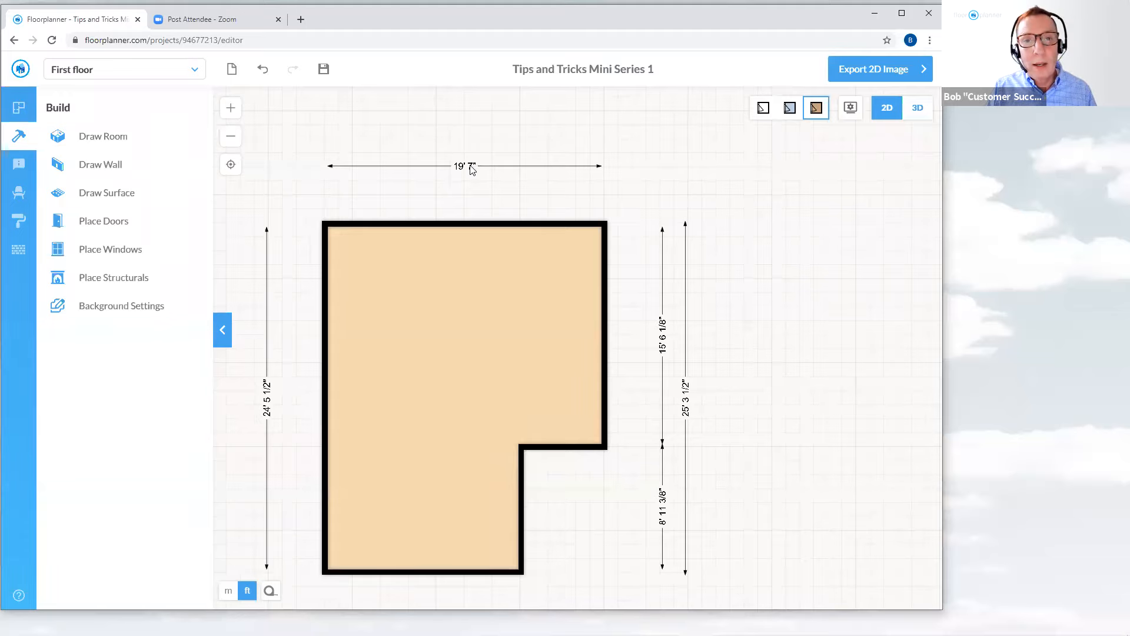
pyautogui.click(472, 167)
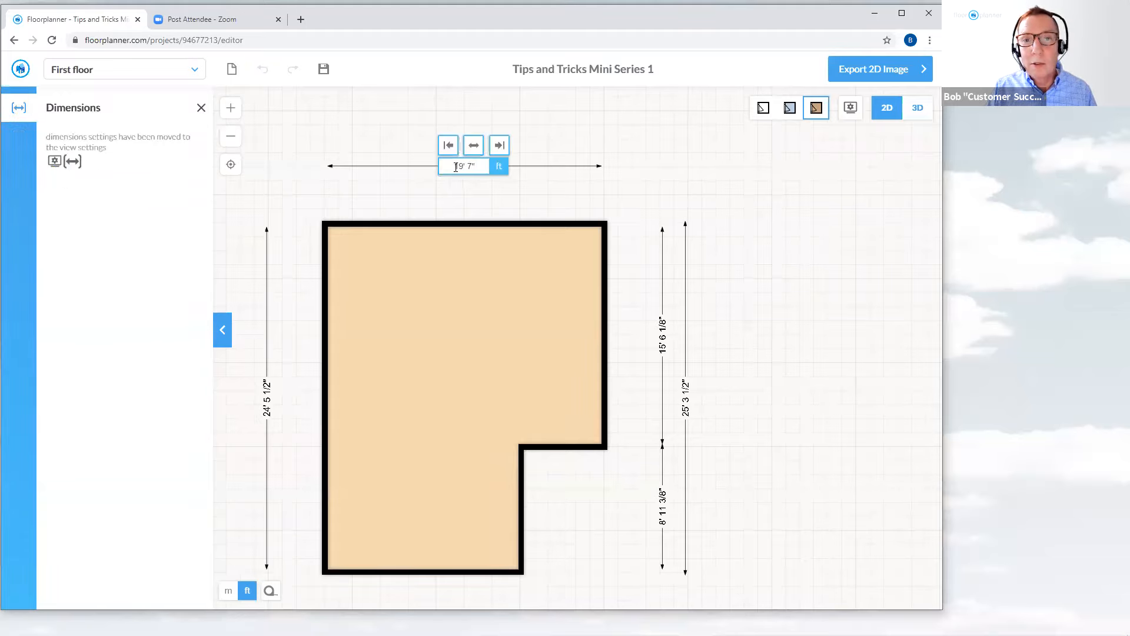
pyautogui.moveTo(455, 168); pyautogui.dragTo(486, 166)
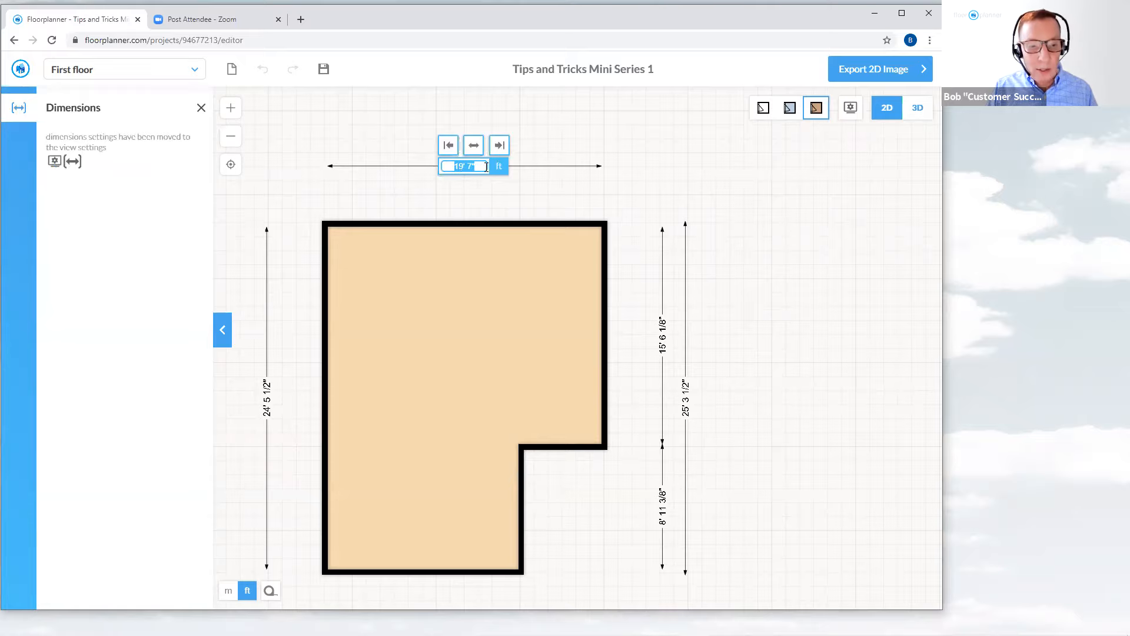
pyautogui.write('20')
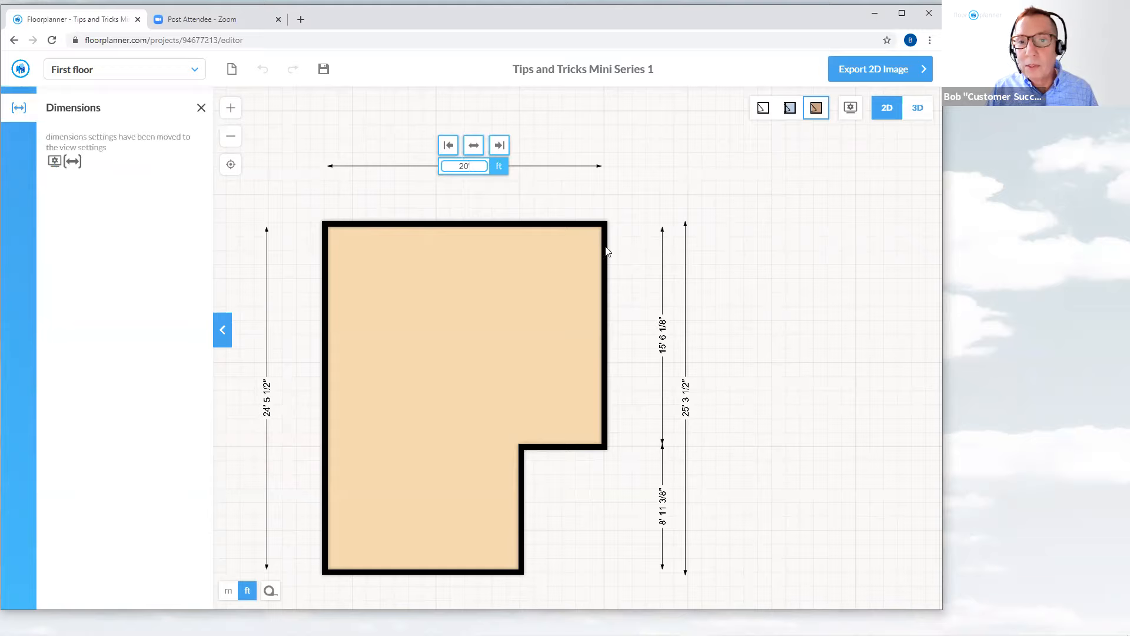
pyautogui.click(500, 151)
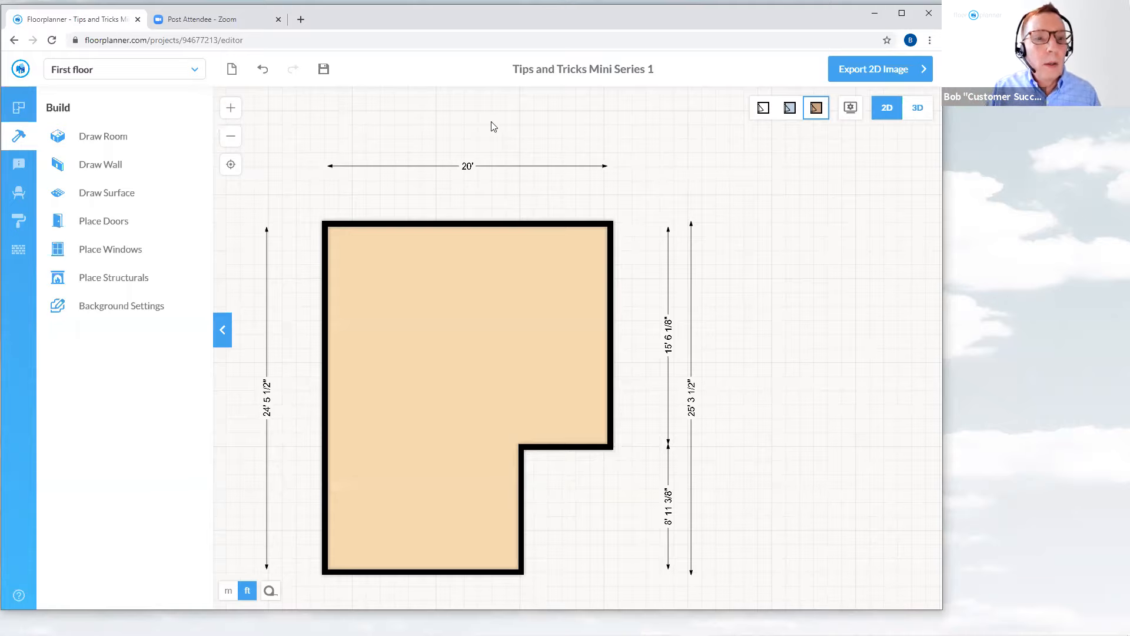
# Inspect the room in 3D from several angles with cutaway walls turned off, and return to the 2D plan
pyautogui.scroll(-3, 493, 126)
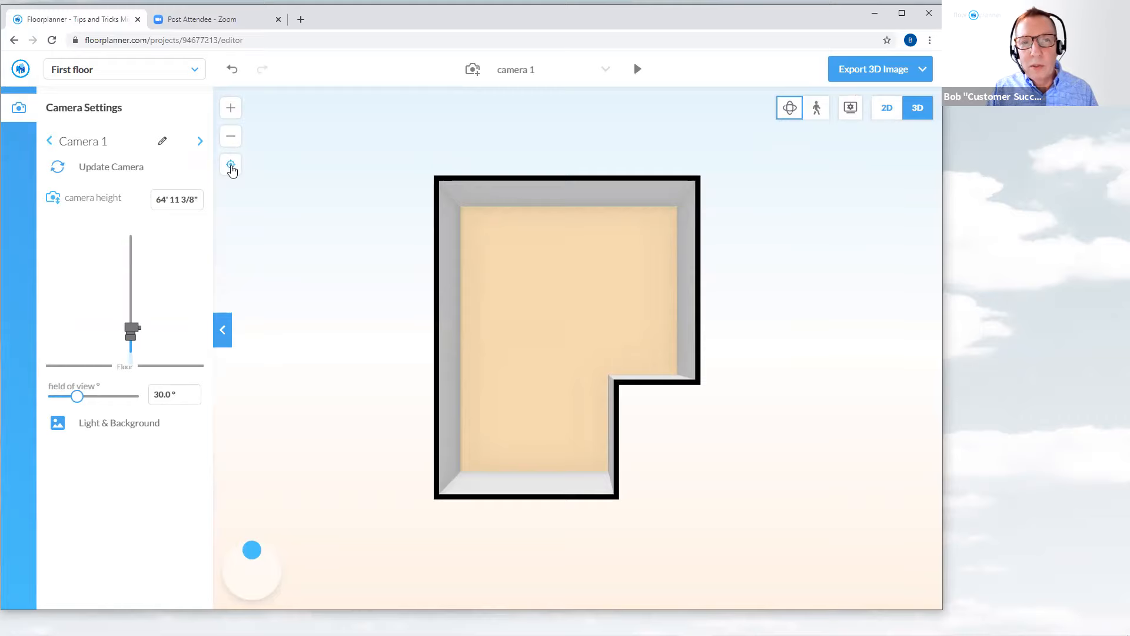
pyautogui.click(231, 167)
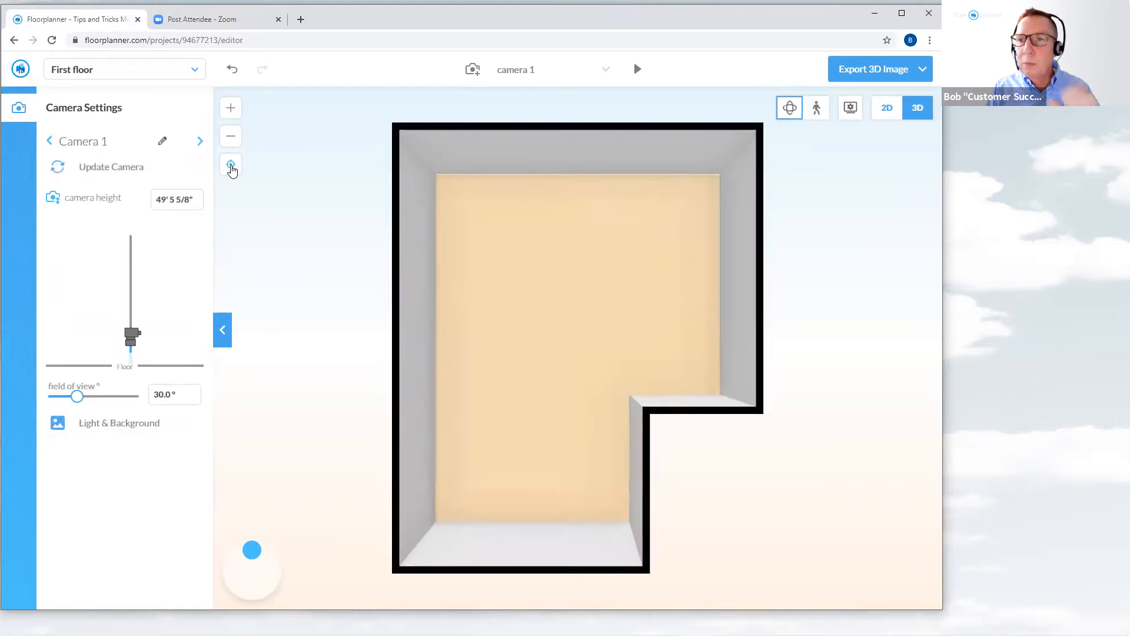
pyautogui.moveTo(348, 319); pyautogui.dragTo(838, 244)
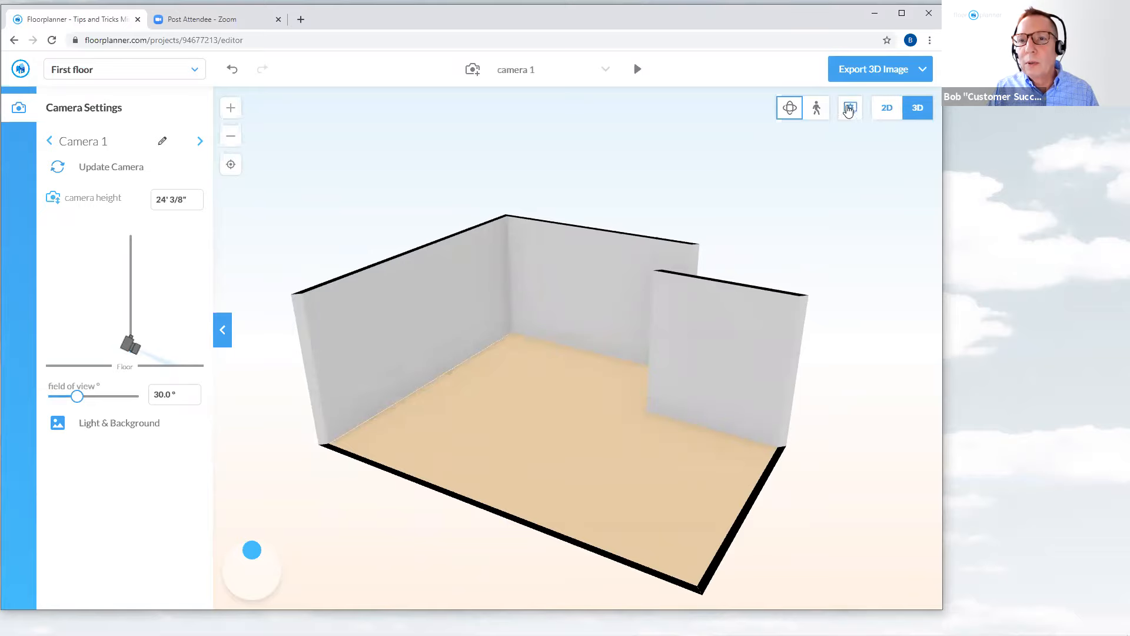
pyautogui.click(848, 110)
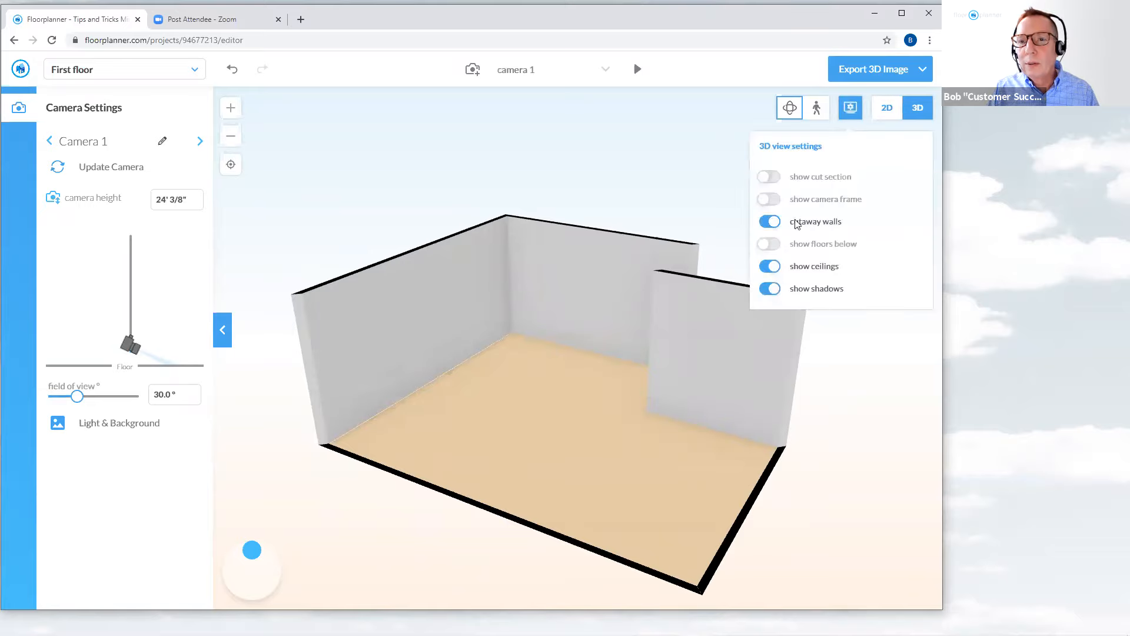
pyautogui.click(769, 224)
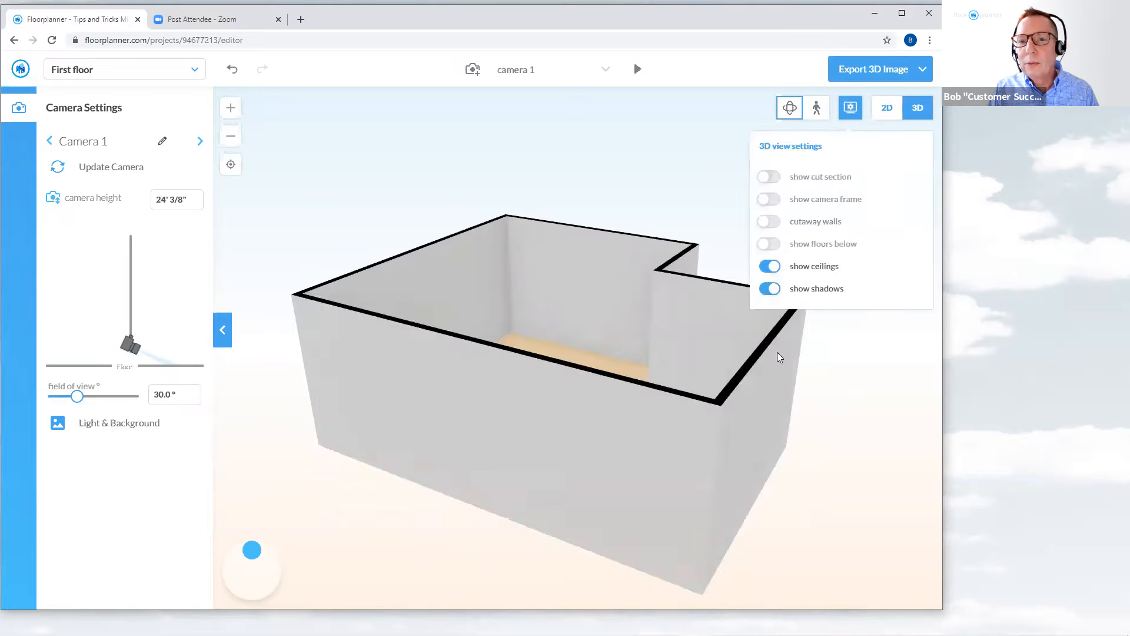
pyautogui.moveTo(815, 366); pyautogui.dragTo(613, 386)
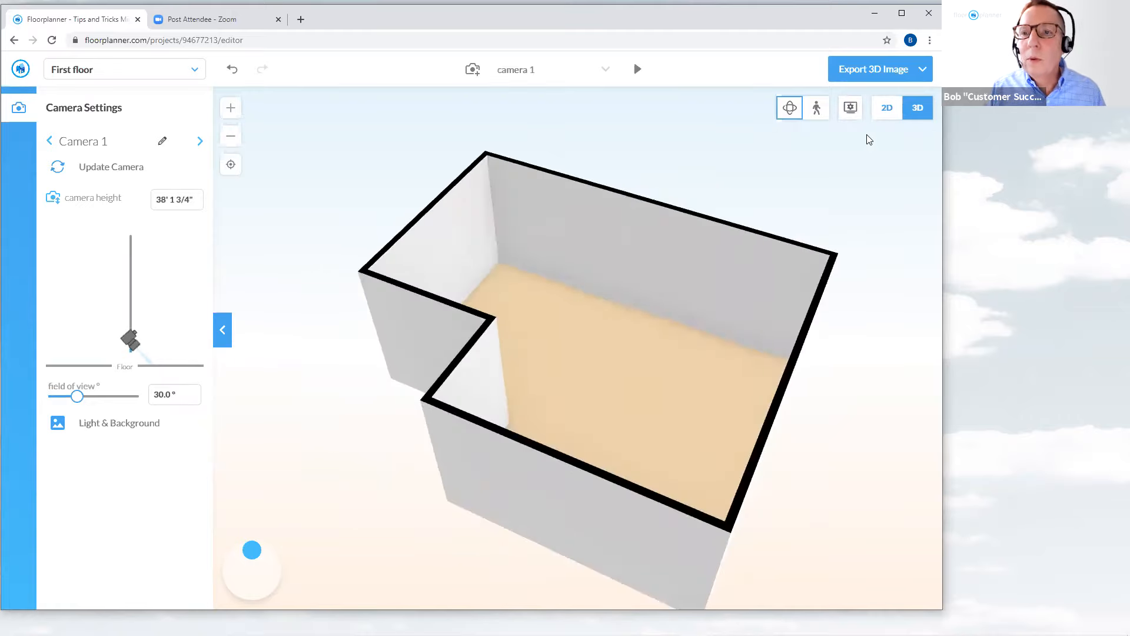
pyautogui.click(886, 112)
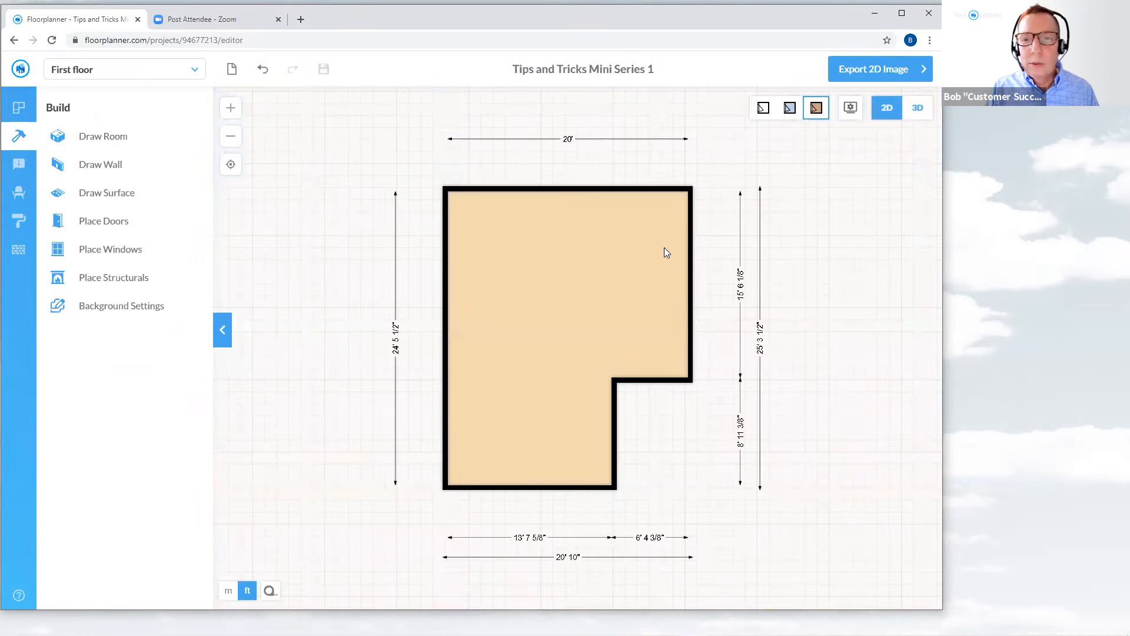
# Undo the width change and all the drawn walls to return to an empty plan
pyautogui.scroll(-3, 664, 248)
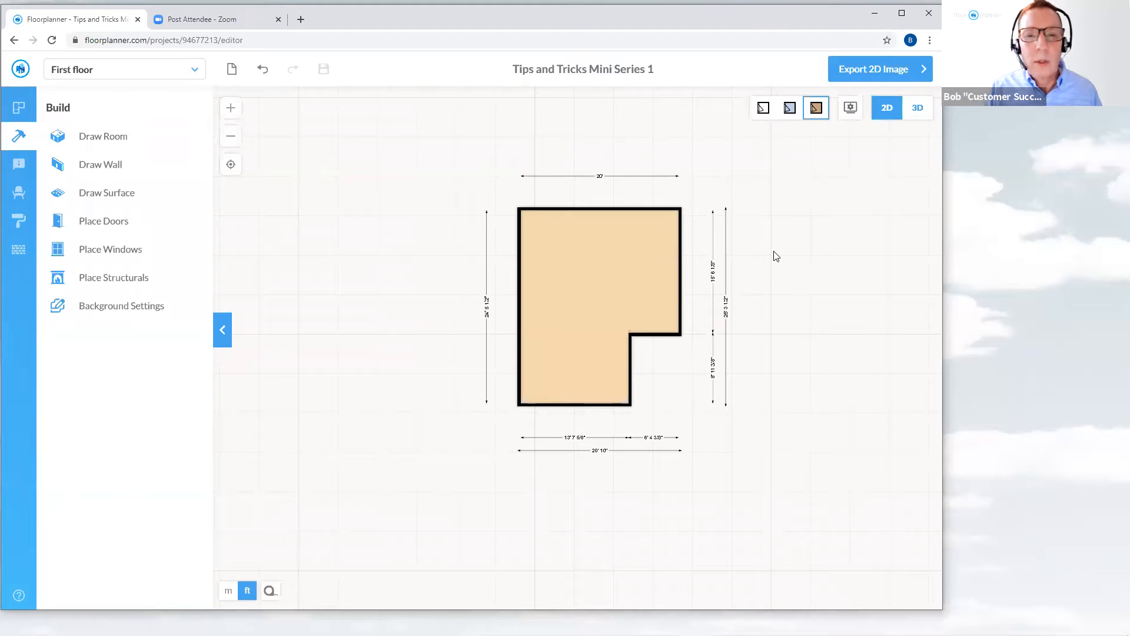
pyautogui.scroll(2, 773, 227)
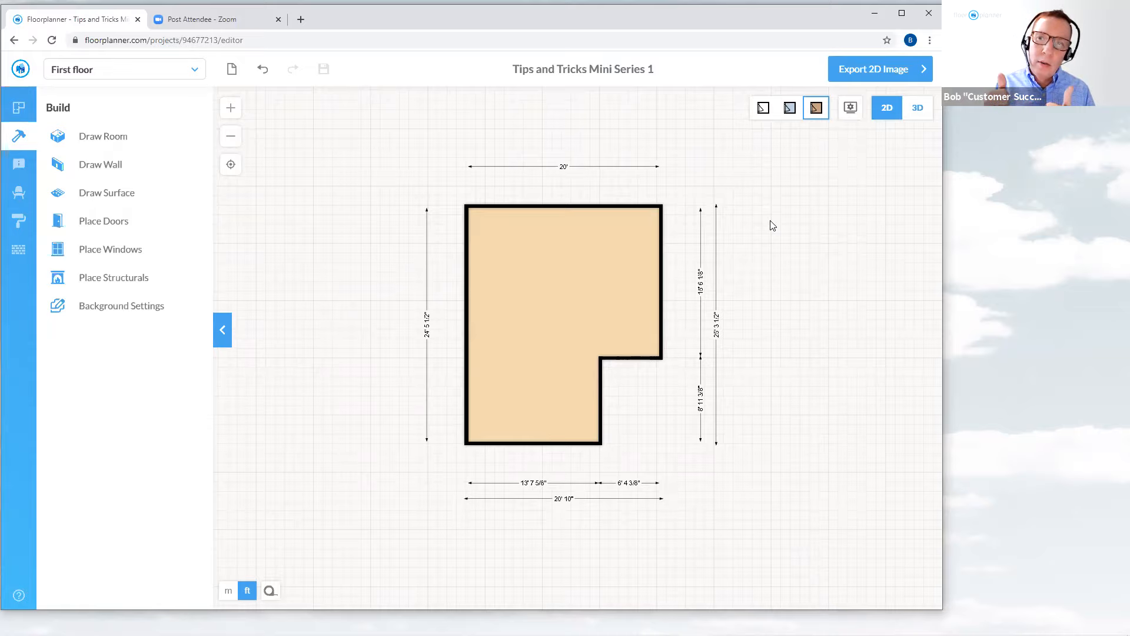
pyautogui.scroll(-1, 700, 307)
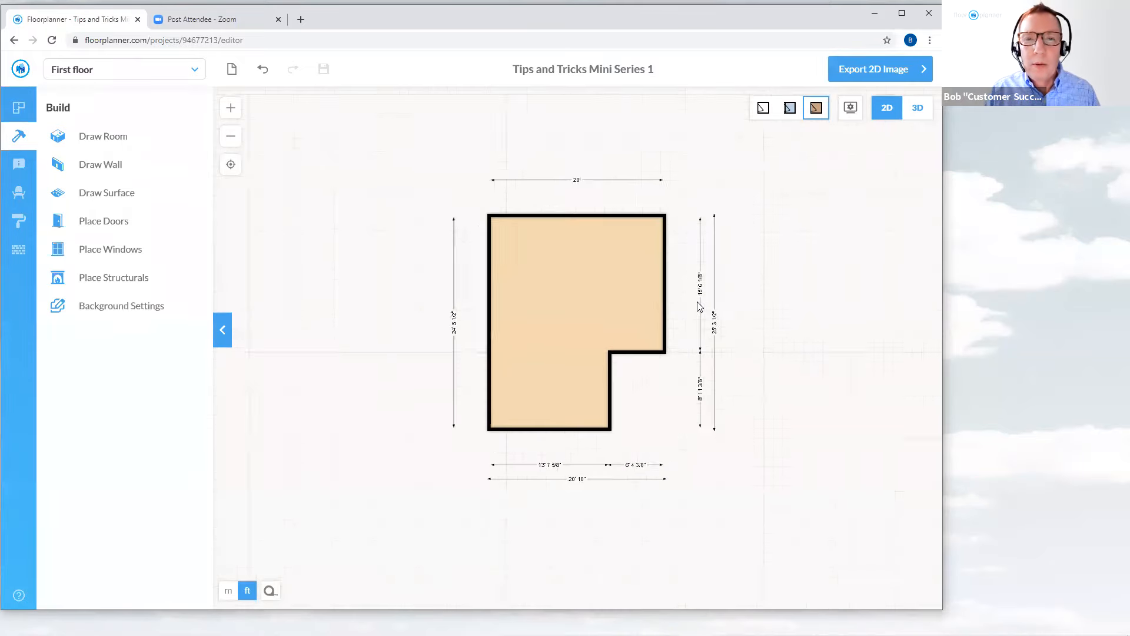
pyautogui.scroll(-1, 700, 306)
pyautogui.click(263, 70)
pyautogui.click(263, 69)
pyautogui.click(263, 71)
pyautogui.click(263, 70)
pyautogui.click(263, 70)
pyautogui.click(263, 70)
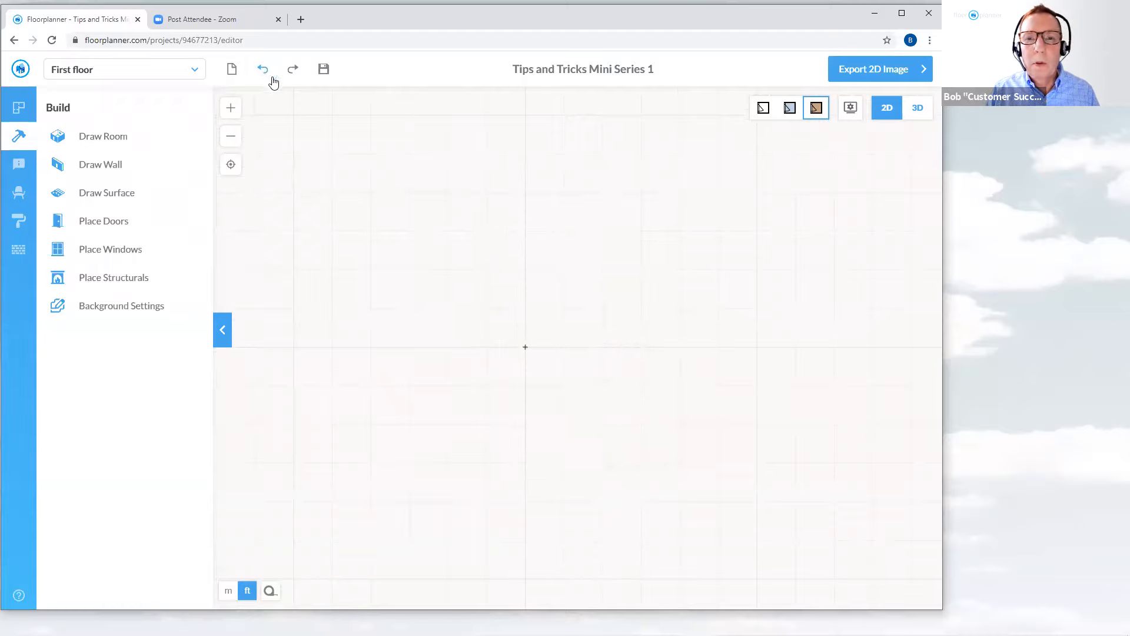
# Load "Florida Condo for Sale Floor Plan.jpeg" from the desktop folder "JPG Floor Plan for background" as the plan's backdrop
pyautogui.scroll(-1, 474, 194)
pyautogui.scroll(-2, 533, 206)
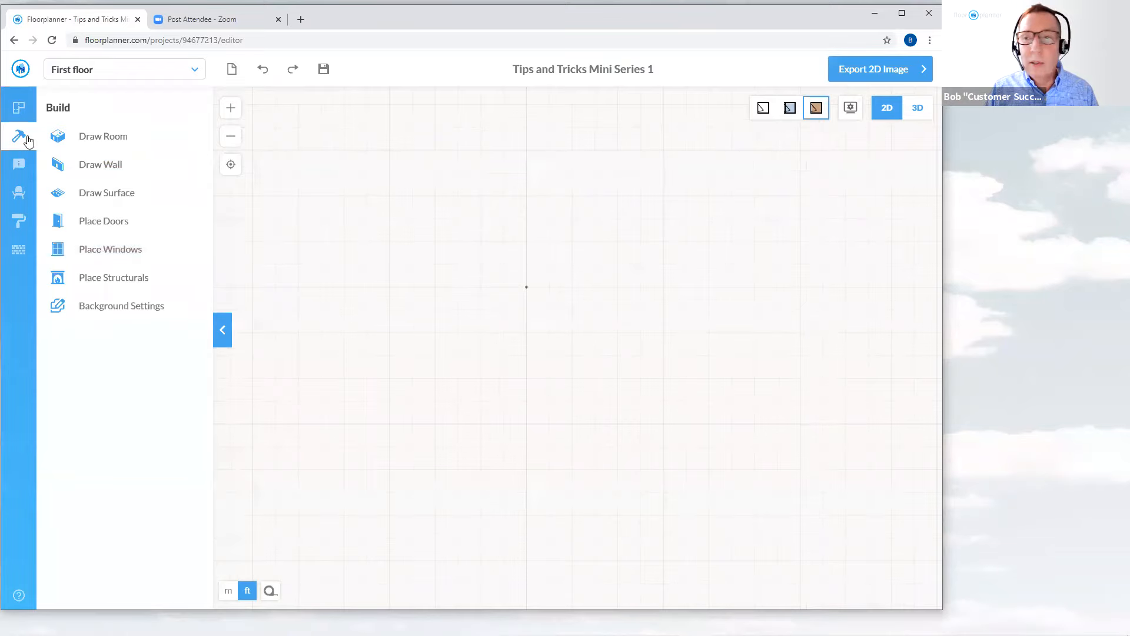
pyautogui.click(119, 310)
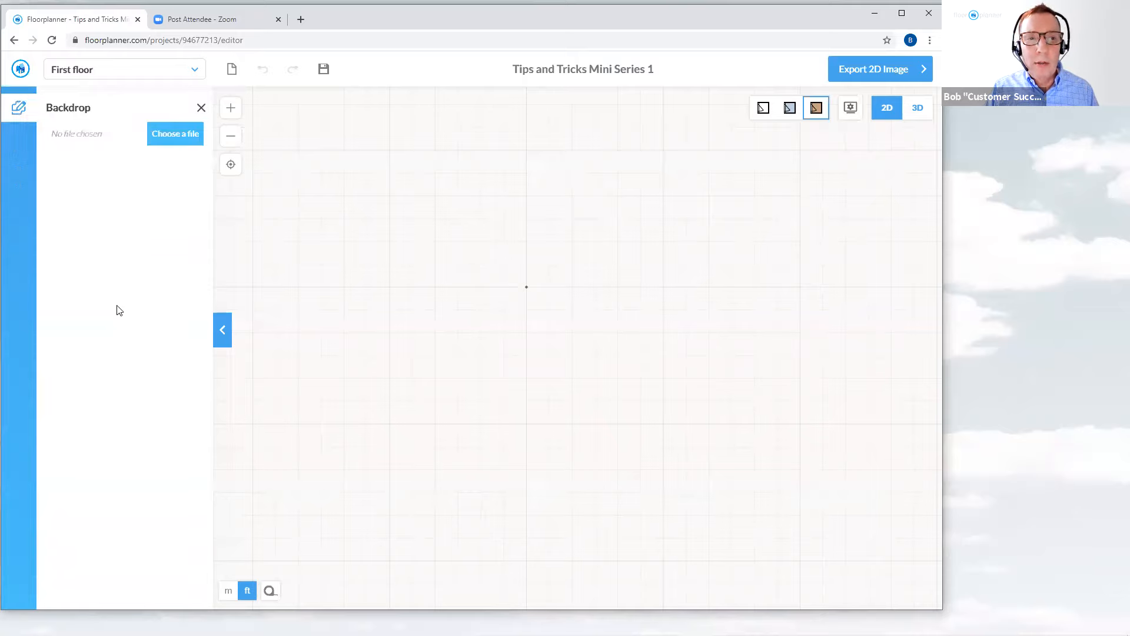
pyautogui.click(168, 135)
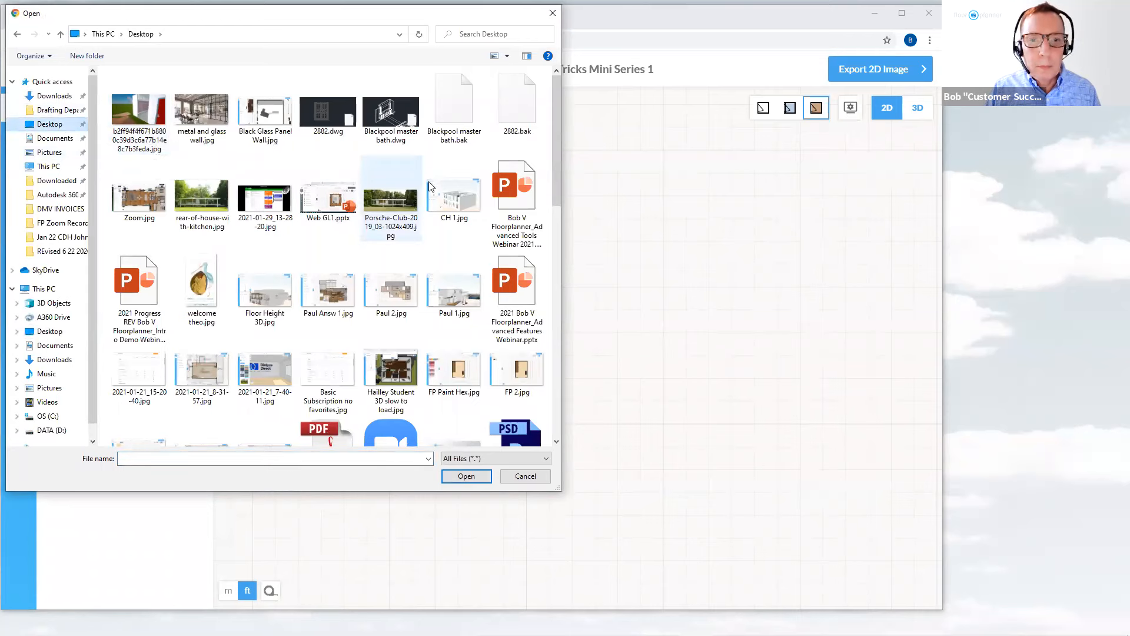
pyautogui.scroll(-10, 429, 181)
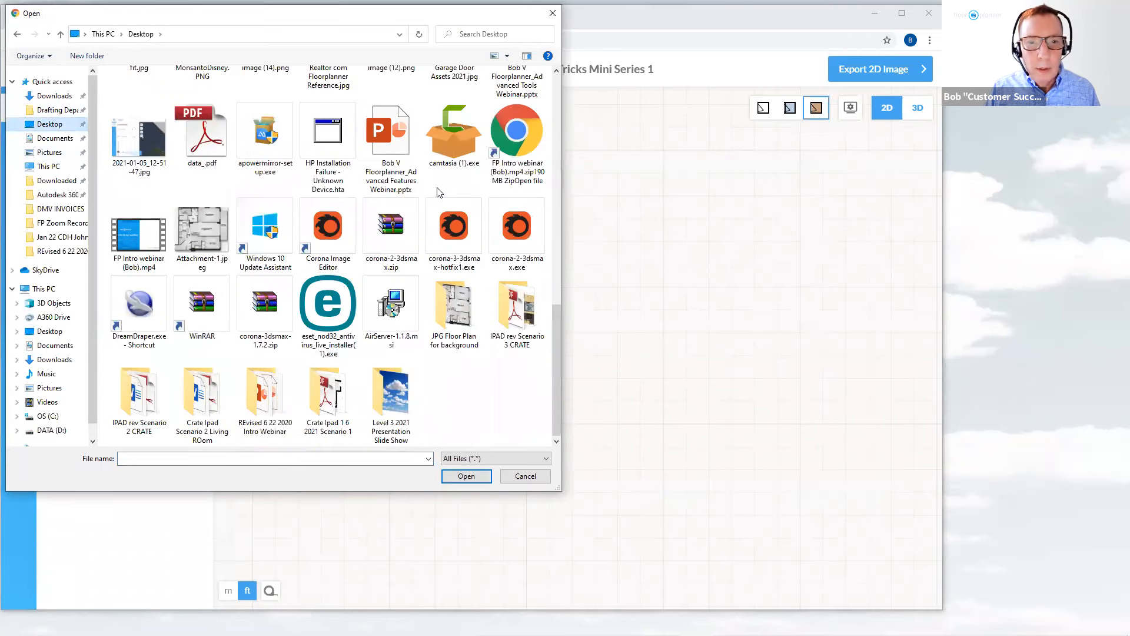
pyautogui.doubleClick(456, 308)
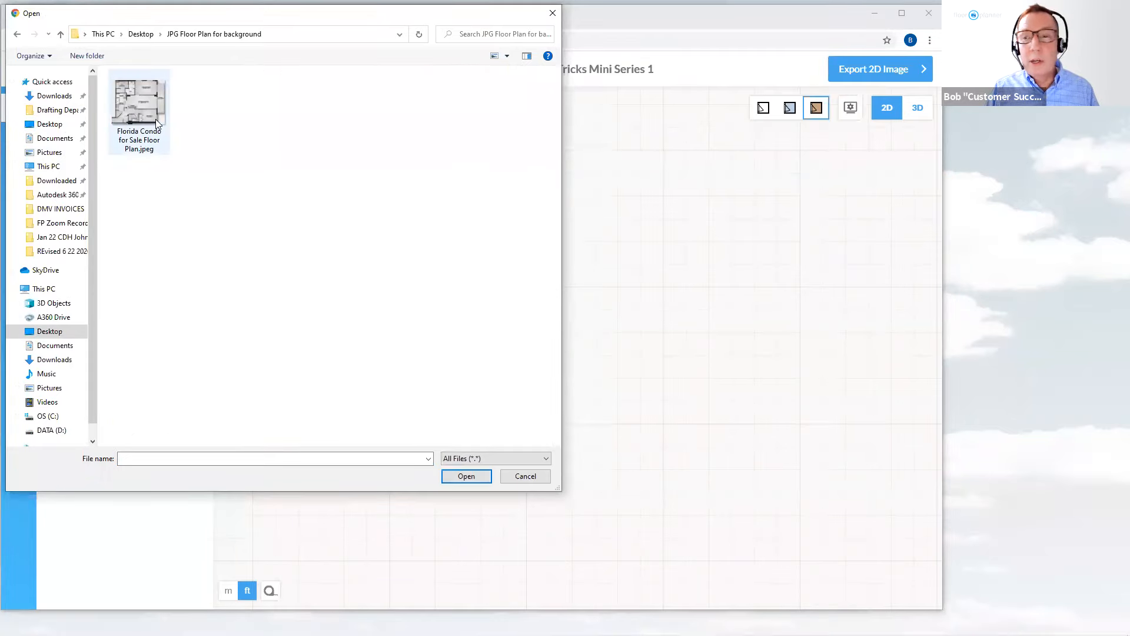
pyautogui.click(156, 119)
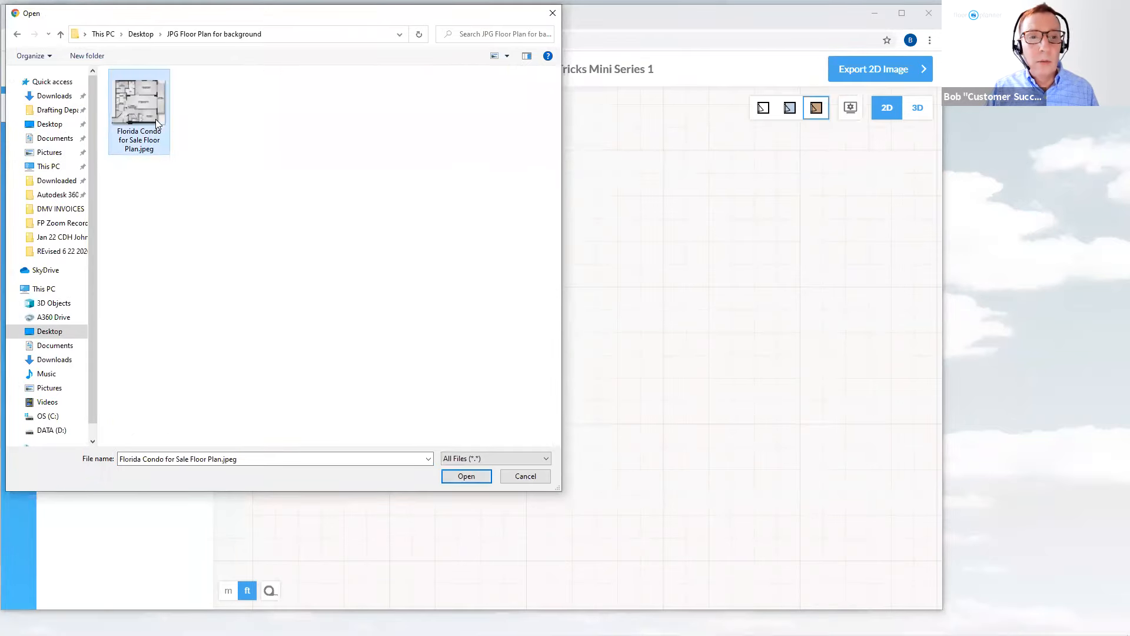
pyautogui.click(466, 476)
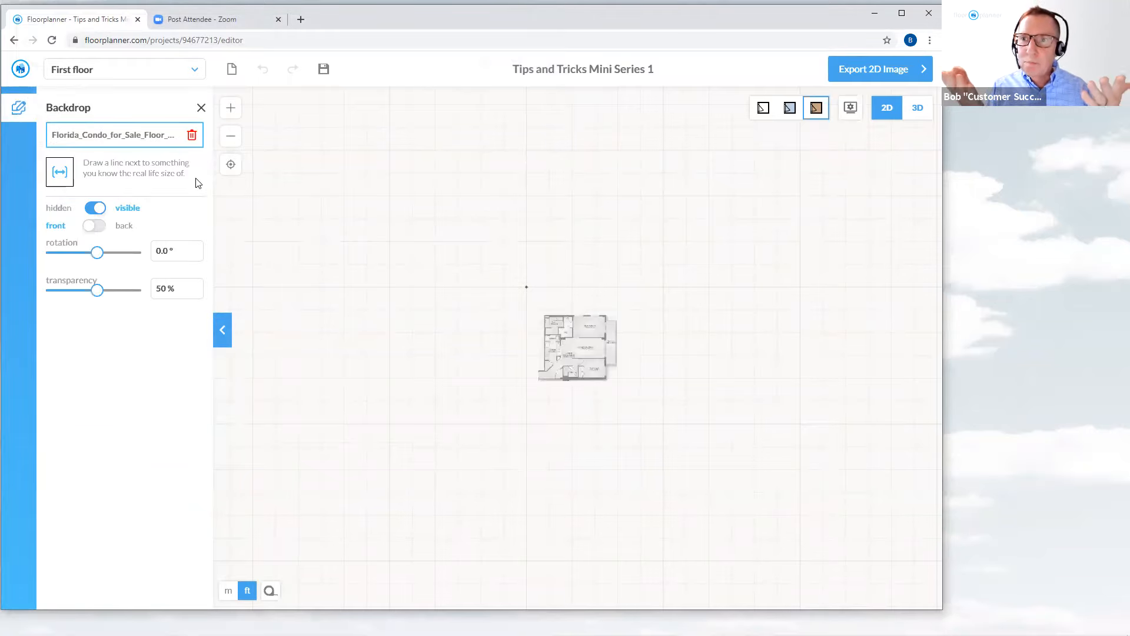
# Scale the backdrop by drawing a reference line between the Living/Dining Room's upper and lower walls and setting its length to 11'
pyautogui.scroll(3, 670, 351)
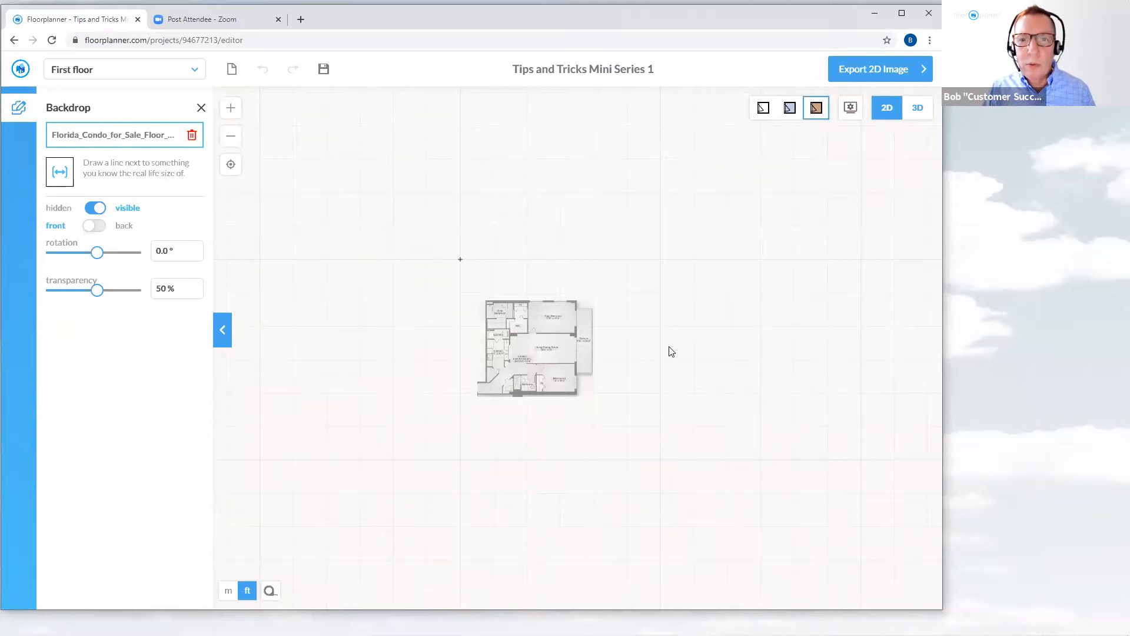
pyautogui.scroll(1, 672, 352)
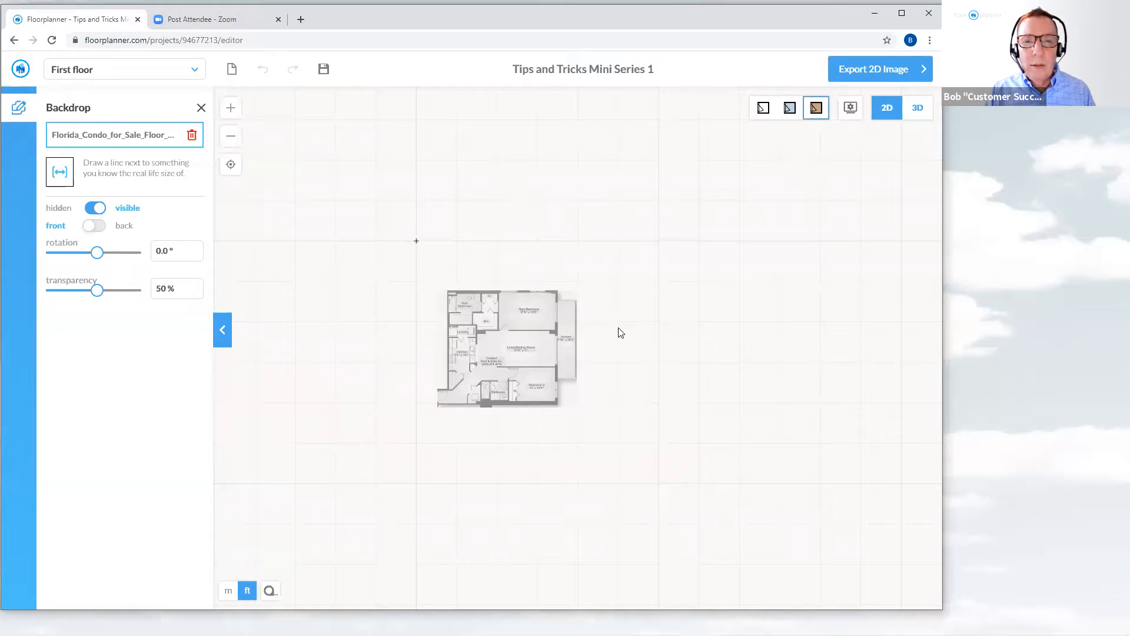
pyautogui.scroll(4, 578, 348)
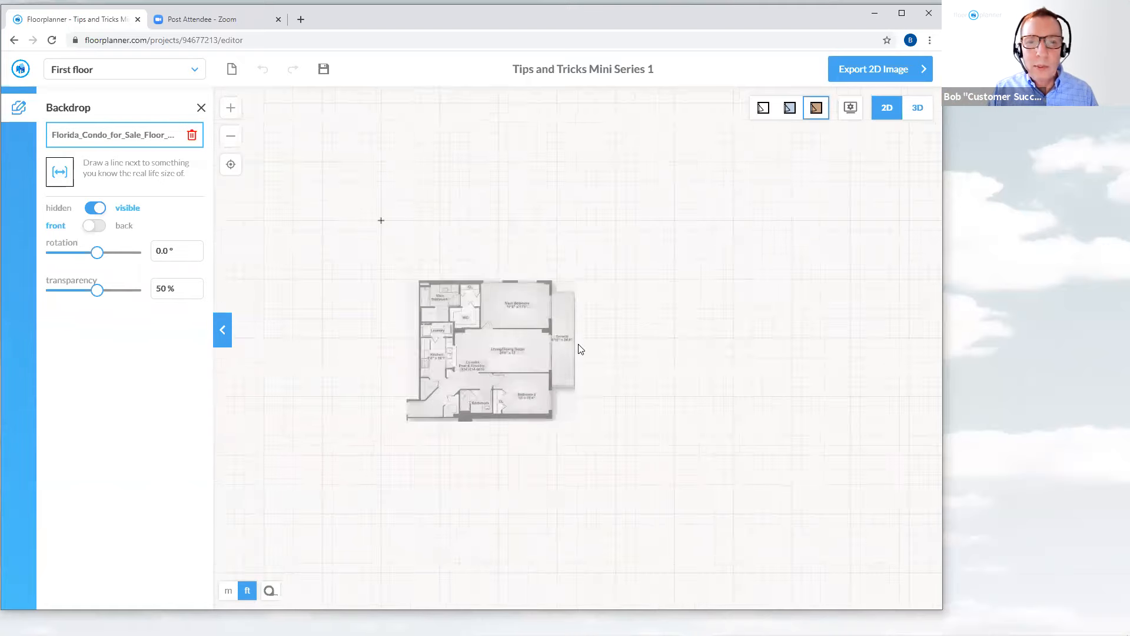
pyautogui.scroll(2, 520, 351)
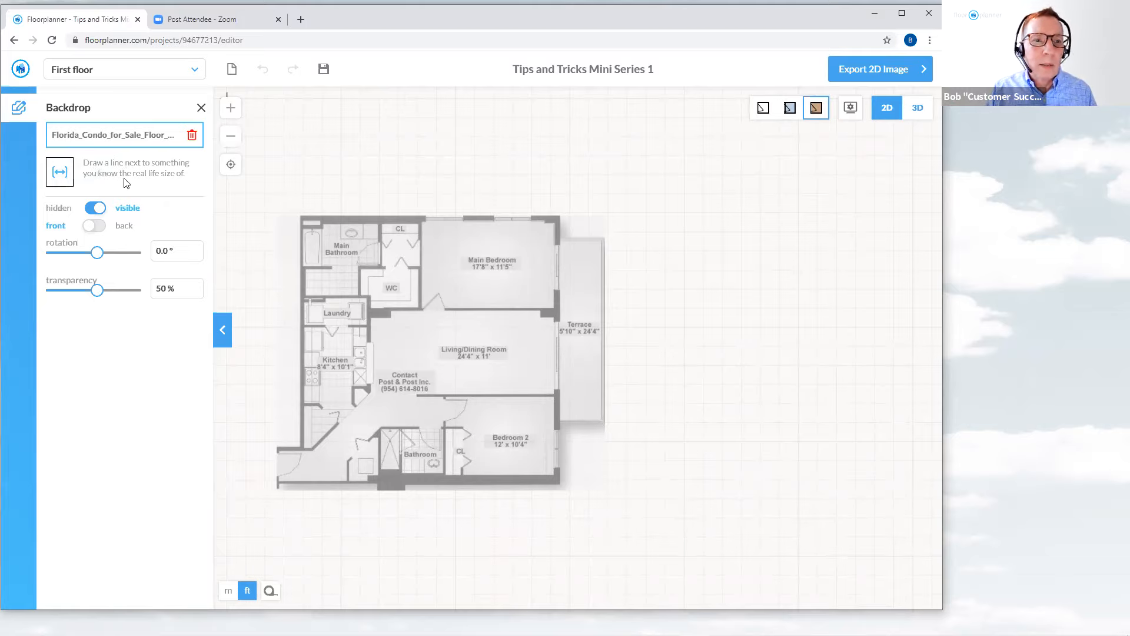
pyautogui.click(62, 178)
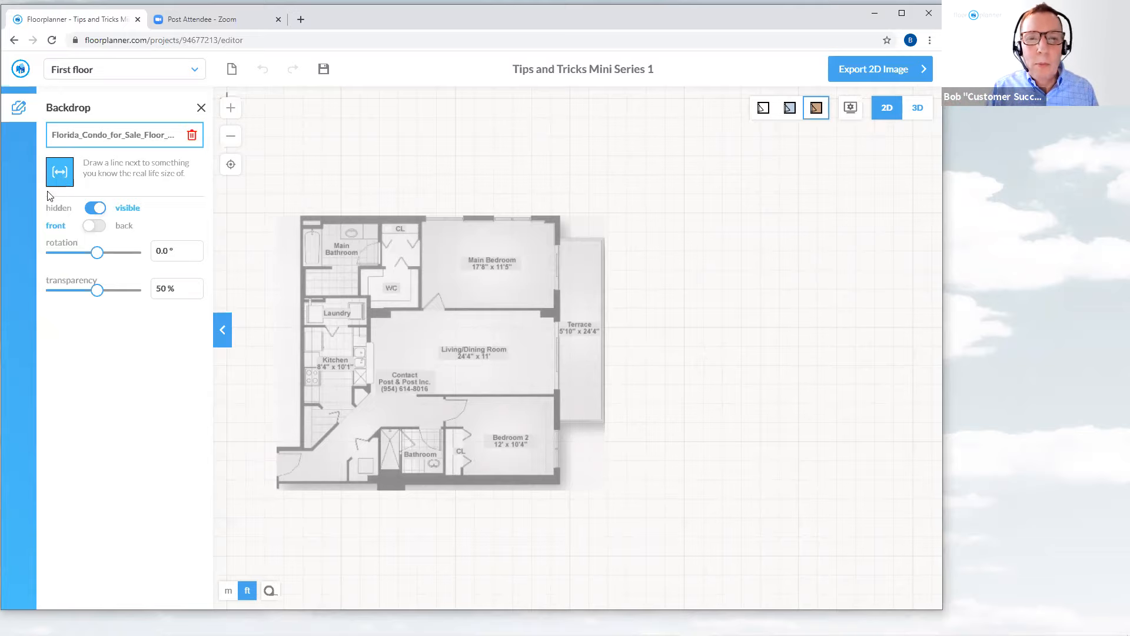
pyautogui.scroll(5, 470, 356)
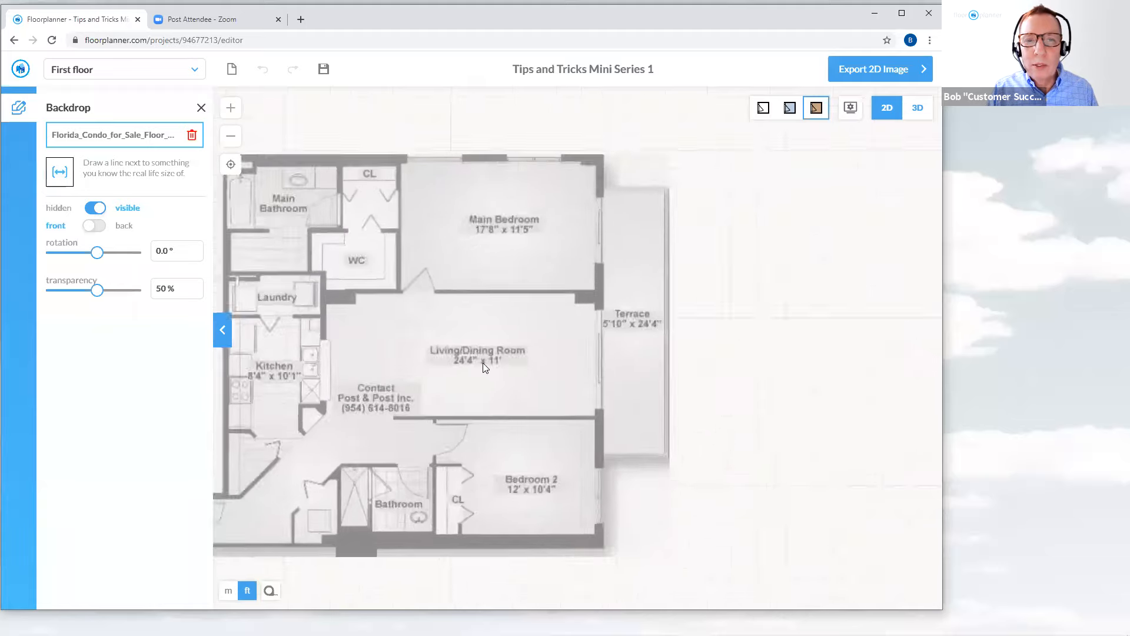
pyautogui.scroll(3, 529, 351)
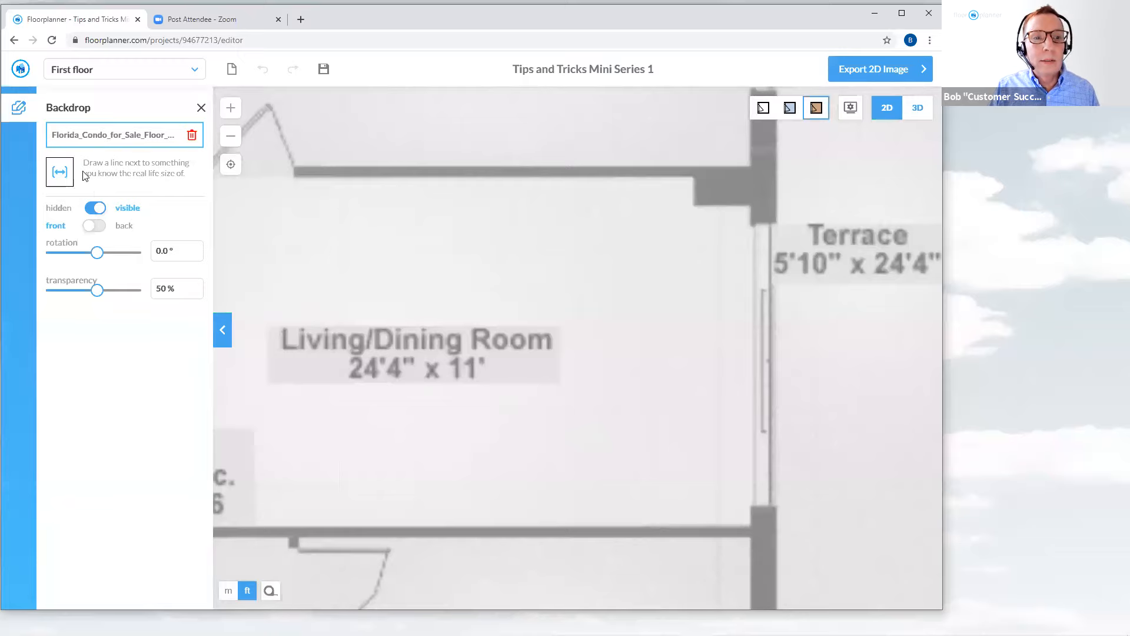
pyautogui.click(59, 171)
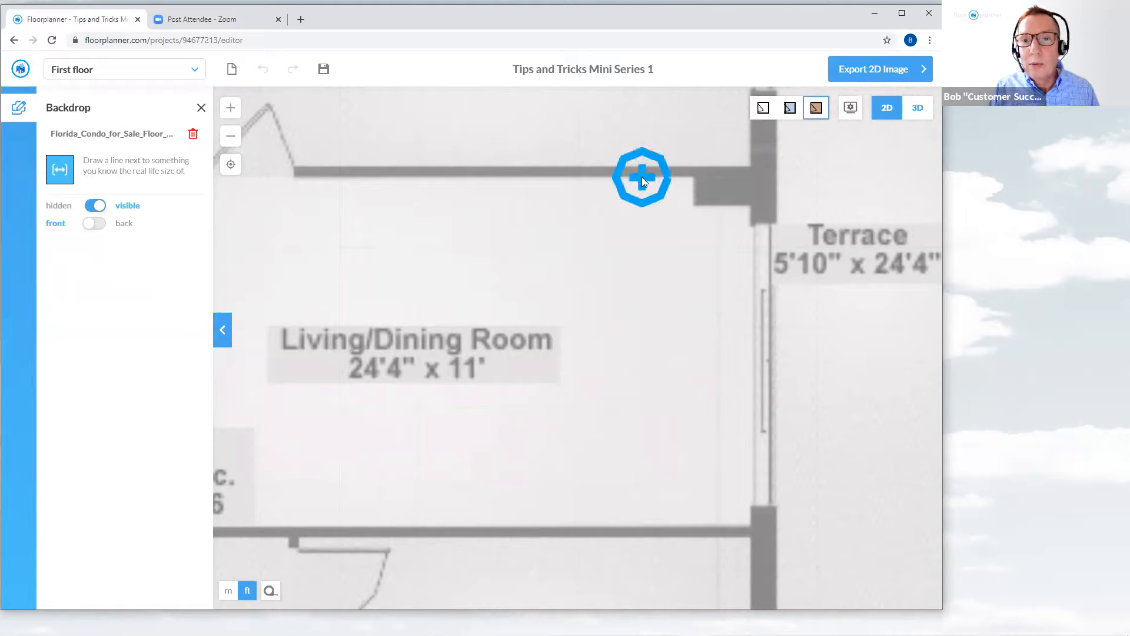
pyautogui.moveTo(642, 179)
pyautogui.mouseDown()
pyautogui.moveTo(671, 421)
pyautogui.moveTo(657, 532)
pyautogui.moveTo(648, 527)
pyautogui.mouseUp()
pyautogui.click(623, 587)
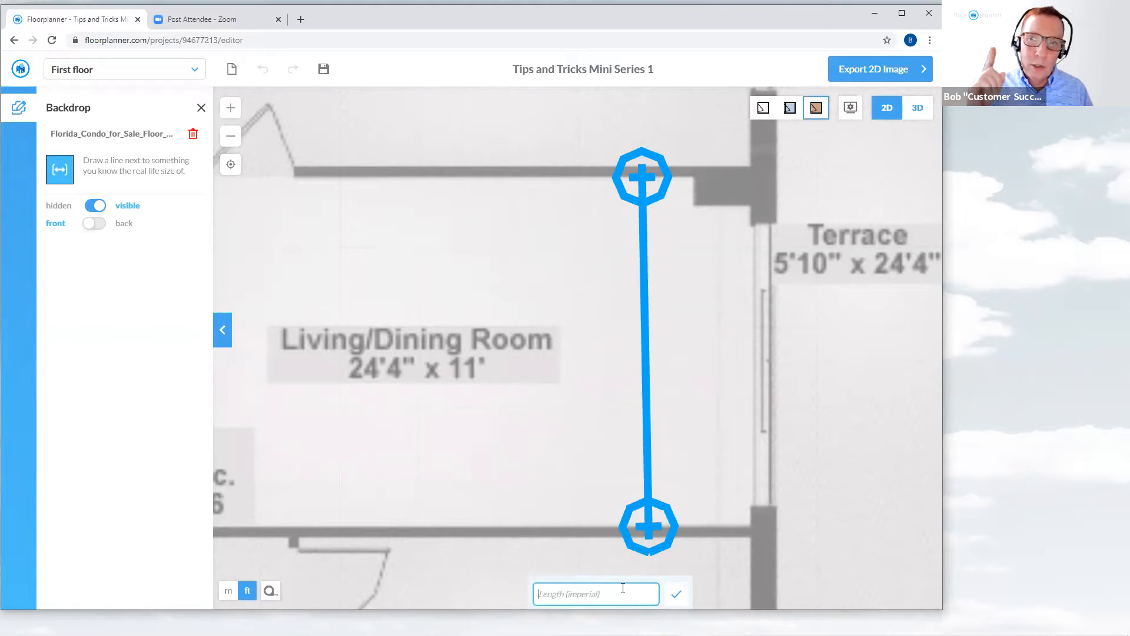
pyautogui.write('11')
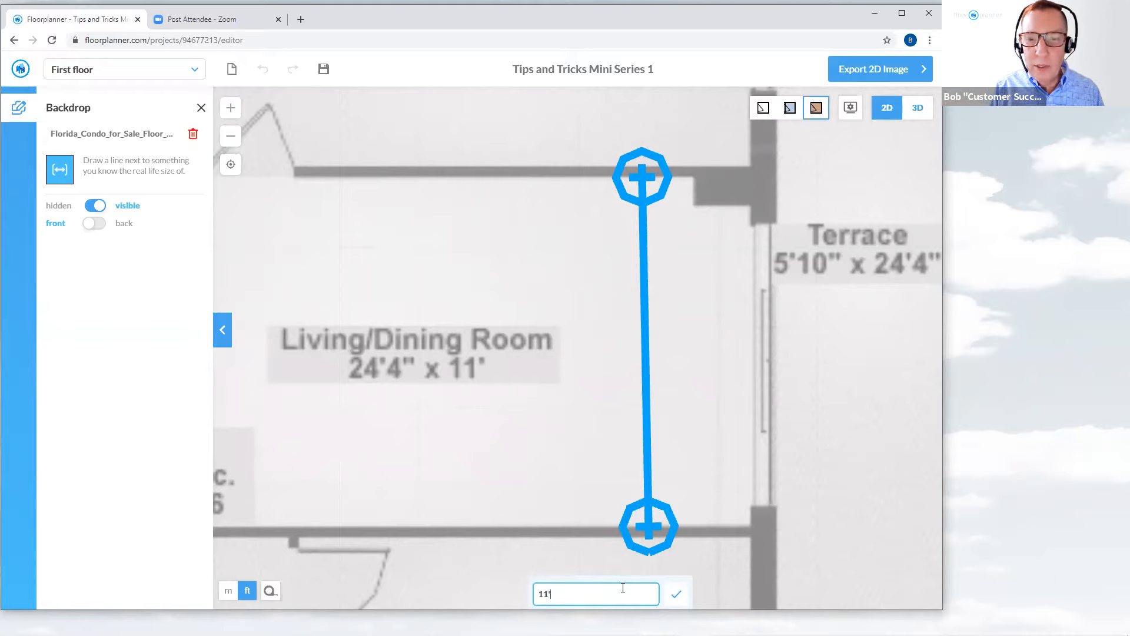
pyautogui.press('Return')
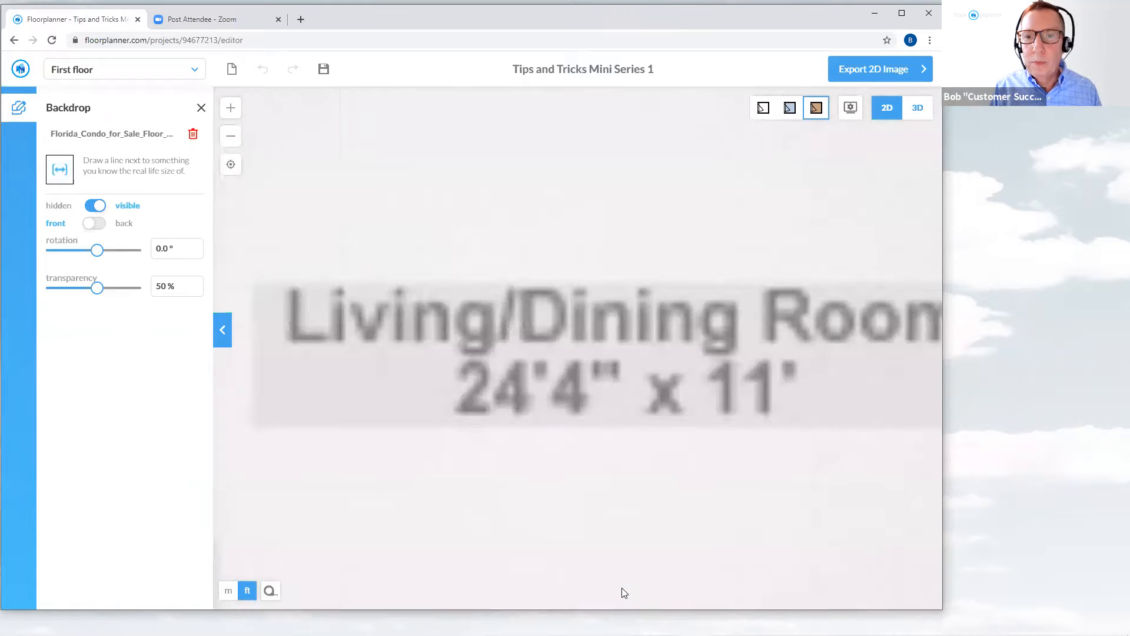
# Shift the backdrop left and recalibrate its scale with a new 11' reference line across the Living/Dining Room, just before the corner column
pyautogui.scroll(-5, 698, 378)
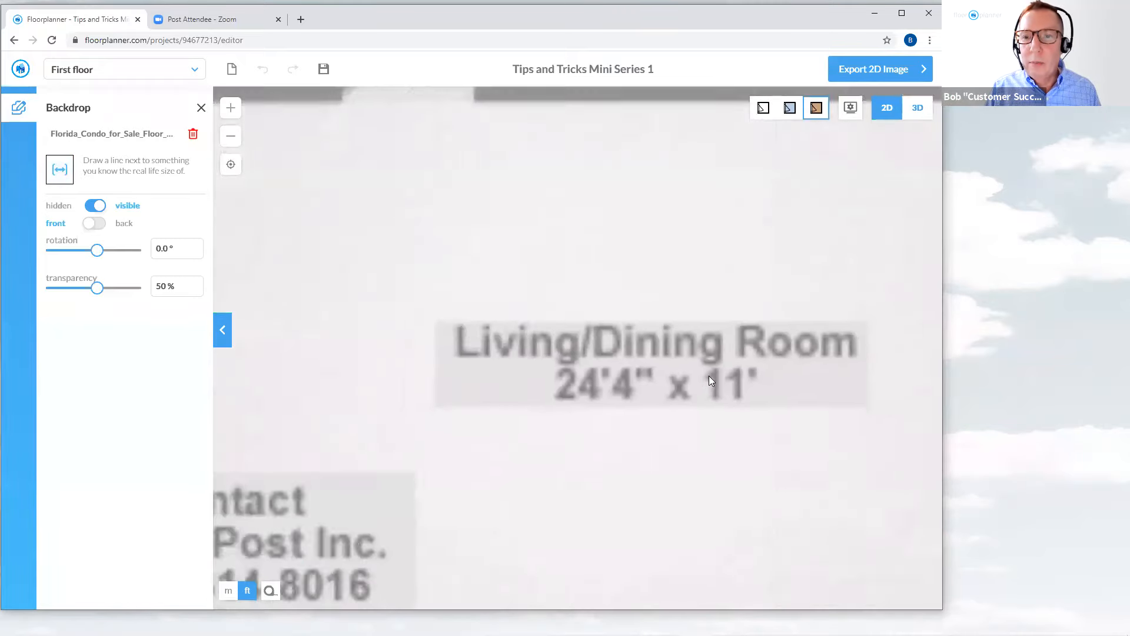
pyautogui.scroll(-6, 757, 369)
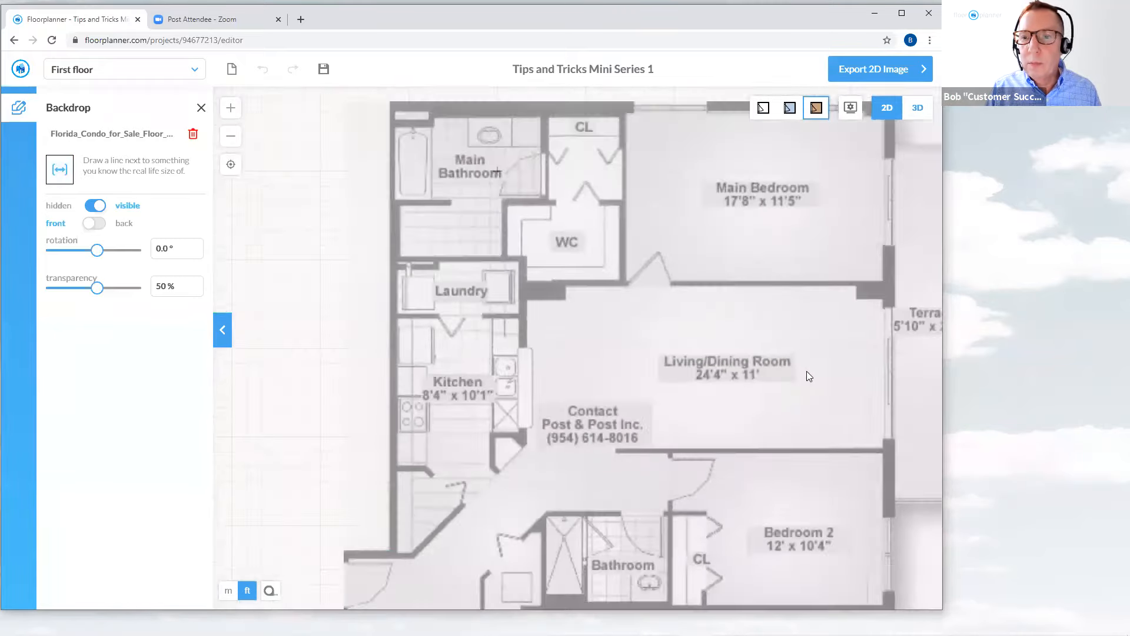
pyautogui.moveTo(877, 192); pyautogui.dragTo(729, 200)
pyautogui.scroll(5, 740, 349)
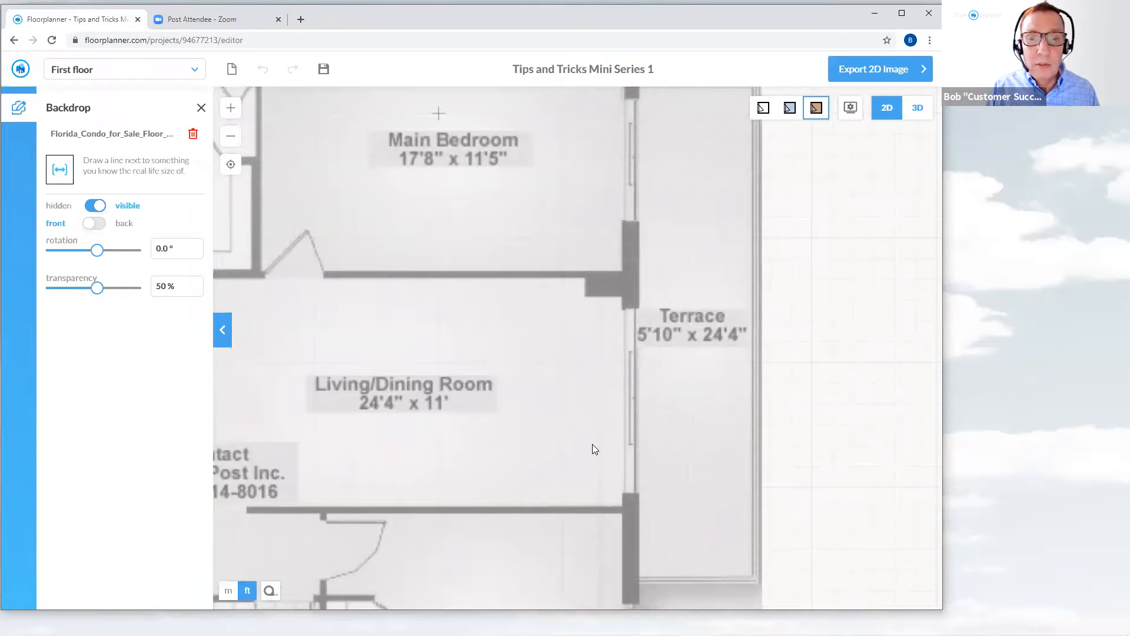
pyautogui.scroll(1, 593, 445)
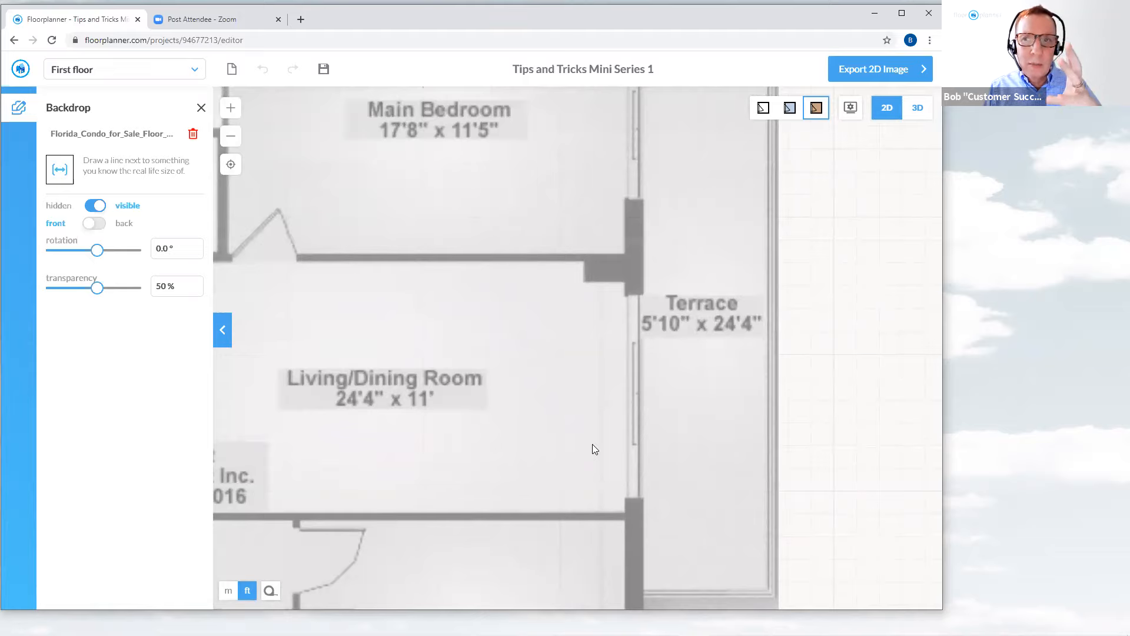
pyautogui.click(60, 177)
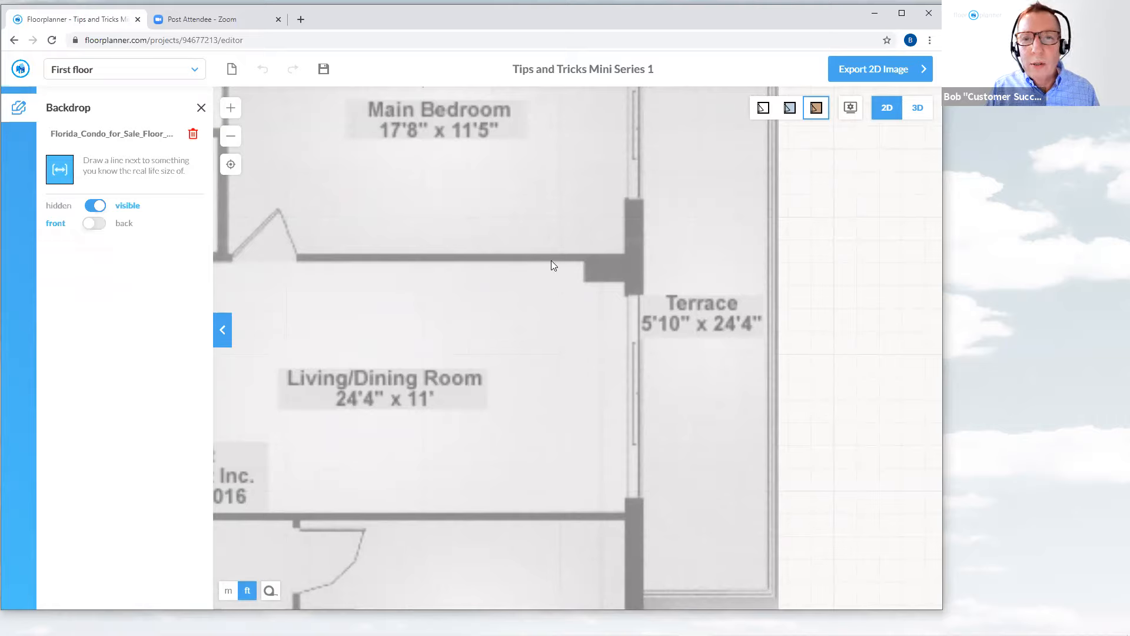
pyautogui.moveTo(551, 261); pyautogui.dragTo(552, 511)
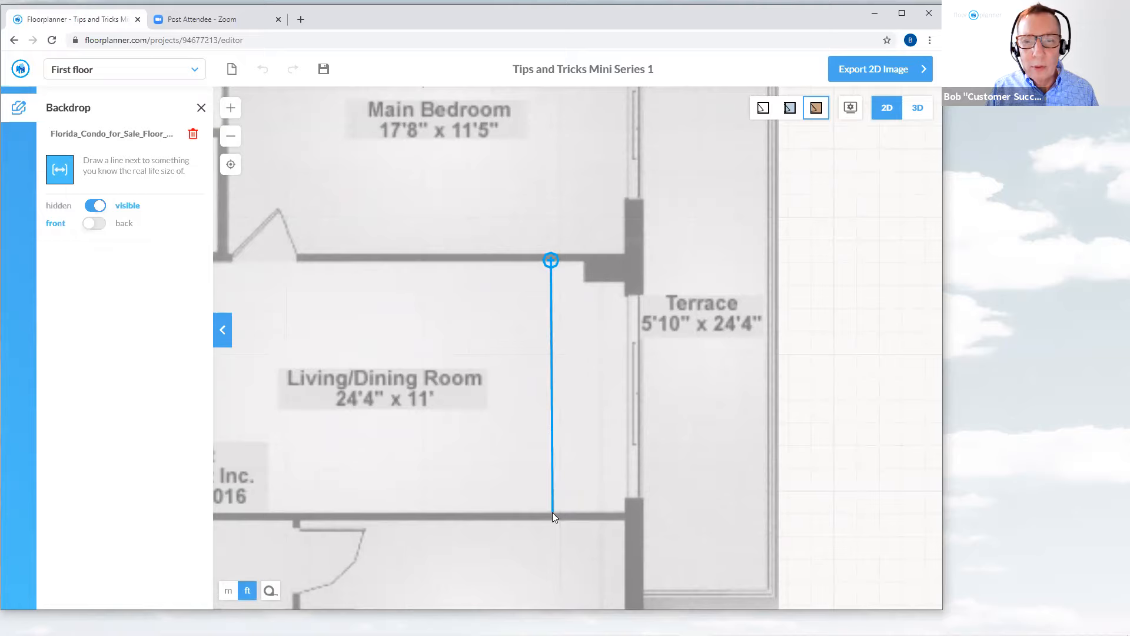
pyautogui.click(553, 512)
pyautogui.click(536, 581)
pyautogui.write("11'")
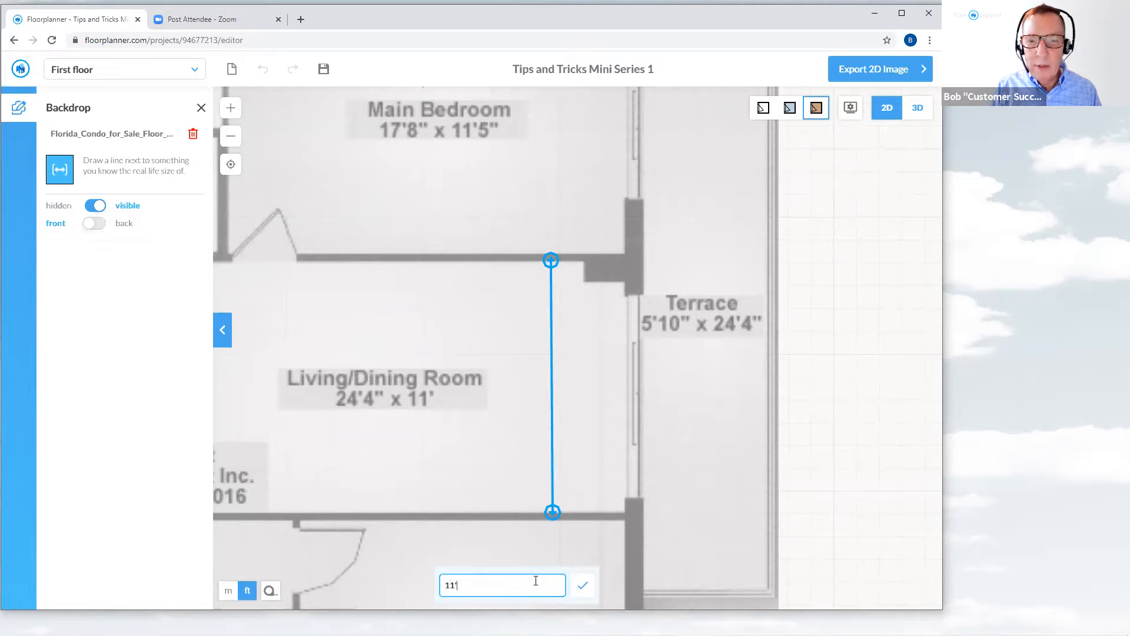
pyautogui.press('Return')
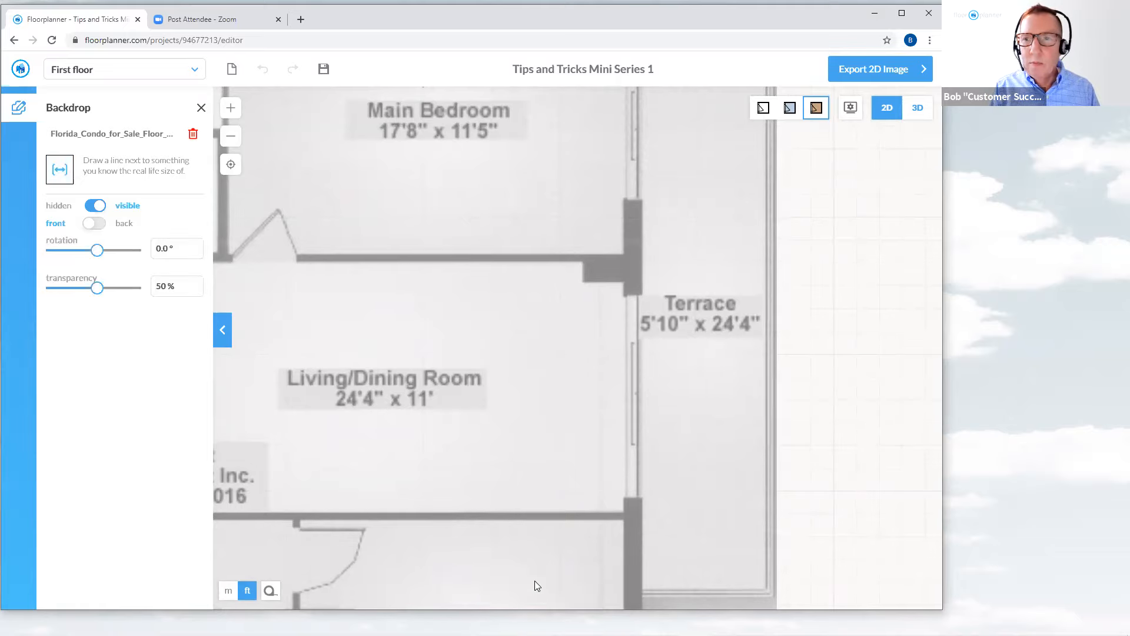
# Move the scaled backdrop so the whole condo plan lies left of the origin mark, and close the backdrop settings
pyautogui.scroll(-2, 548, 533)
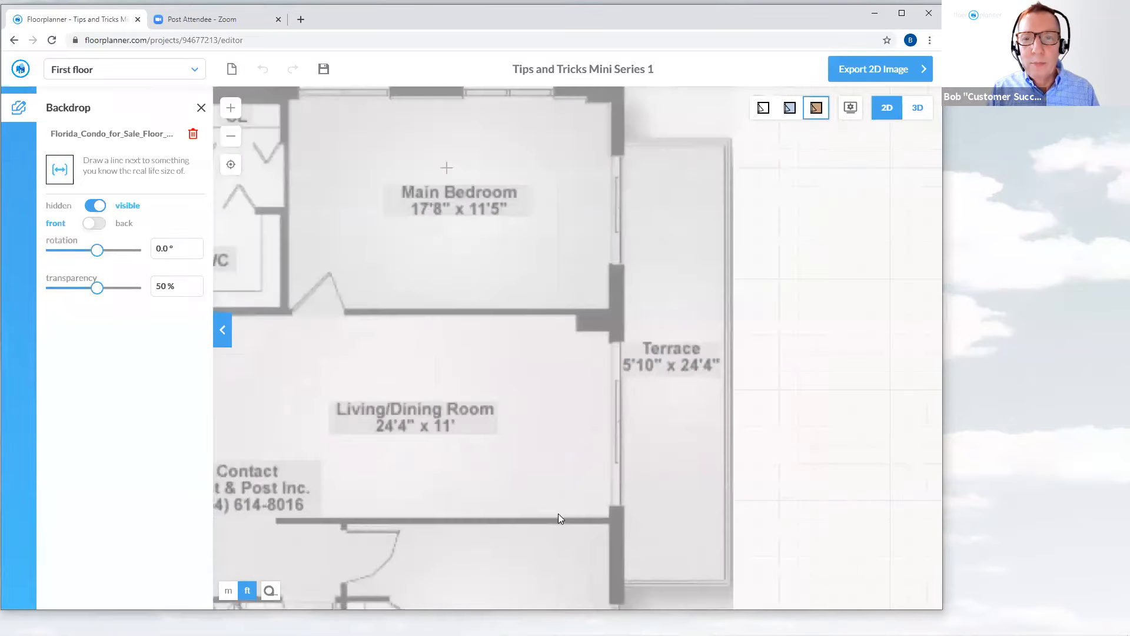
pyautogui.scroll(-1, 555, 500)
pyautogui.scroll(3, 535, 459)
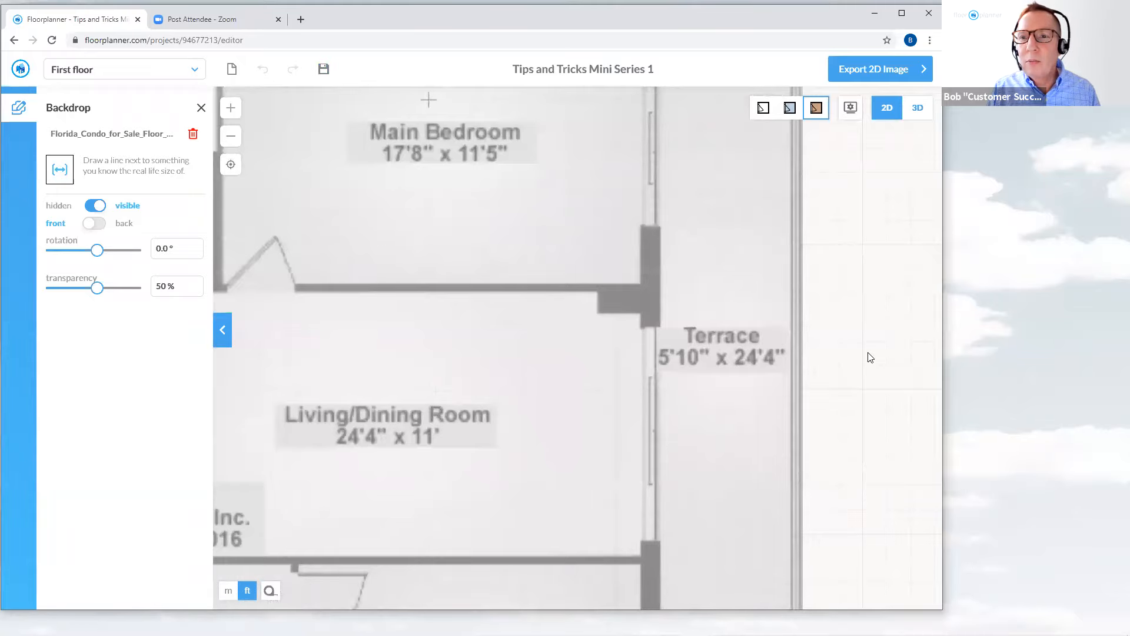
pyautogui.scroll(-5, 870, 357)
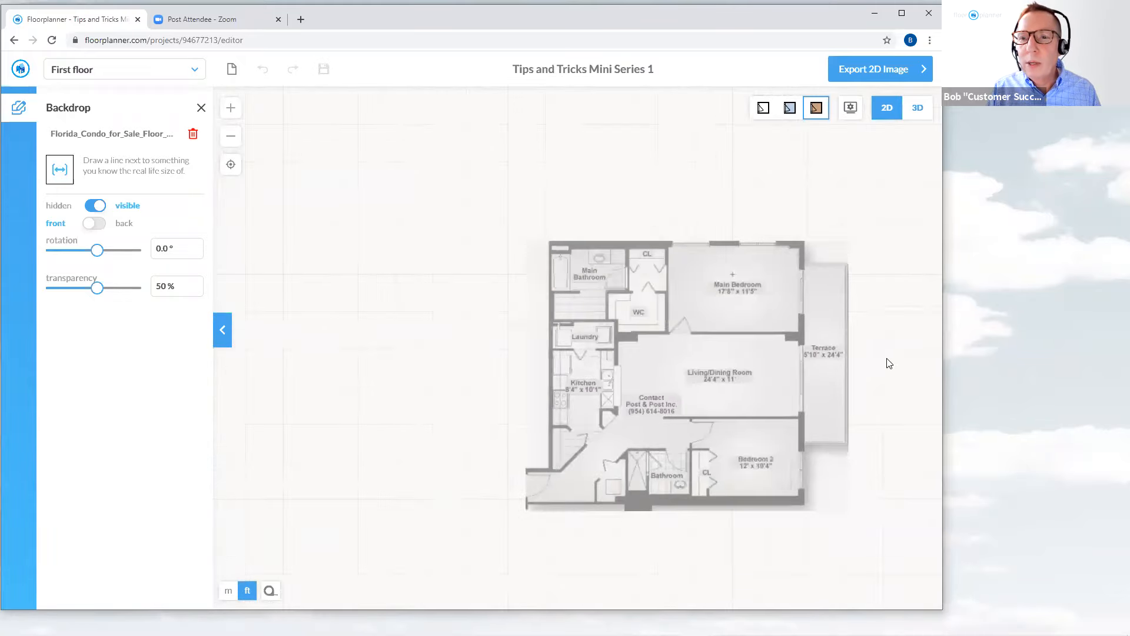
pyautogui.moveTo(876, 363); pyautogui.dragTo(731, 343)
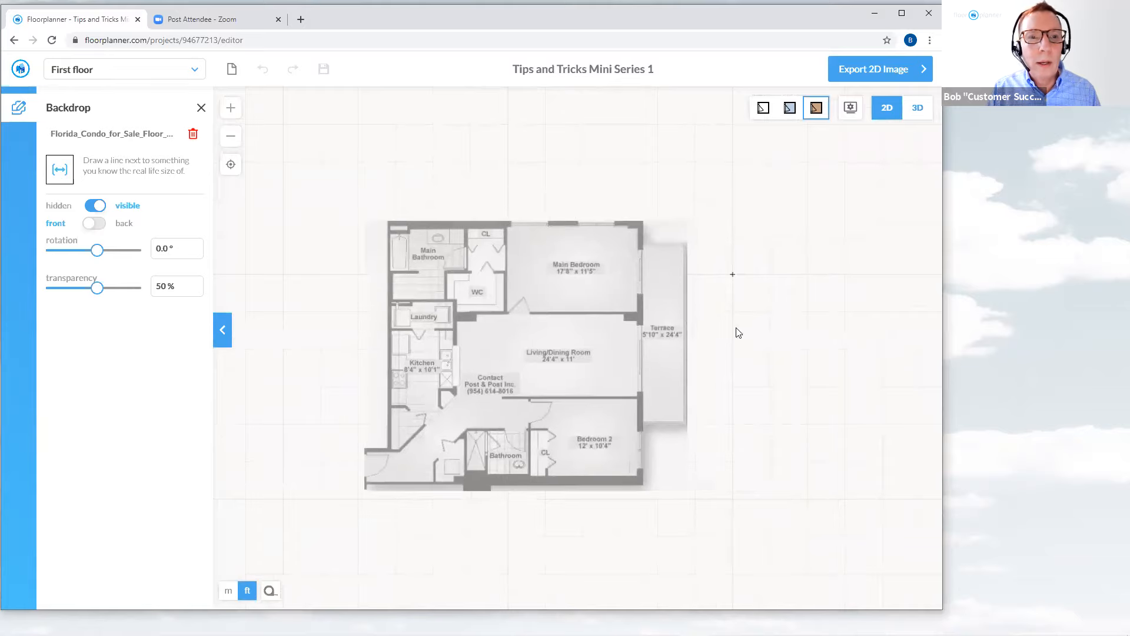
pyautogui.click(201, 108)
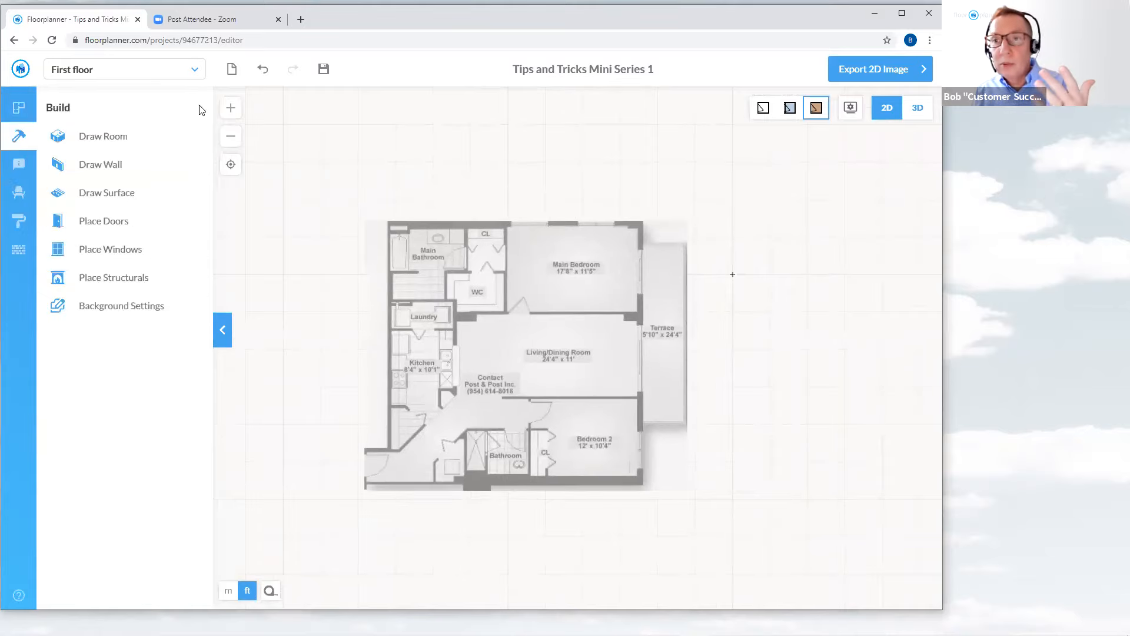
pyautogui.click(19, 193)
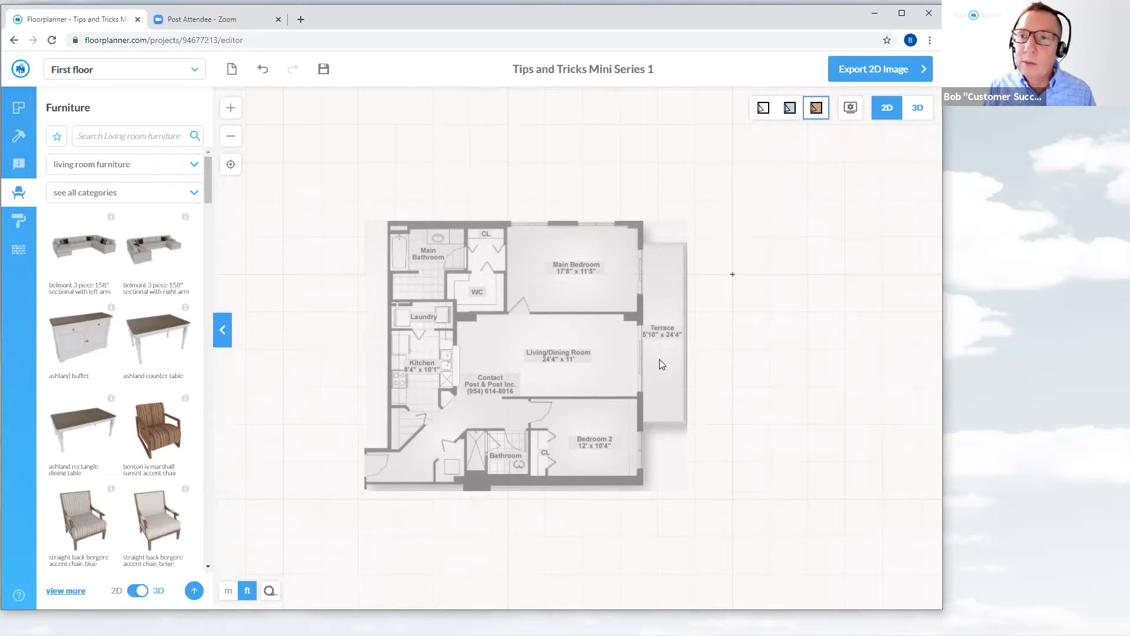
# Draw a room about 21' 6" by 11' inside over the backdrop's Living/Dining Room, from beside the WC-side column to the lower Terrace-side corner
pyautogui.scroll(3, 746, 346)
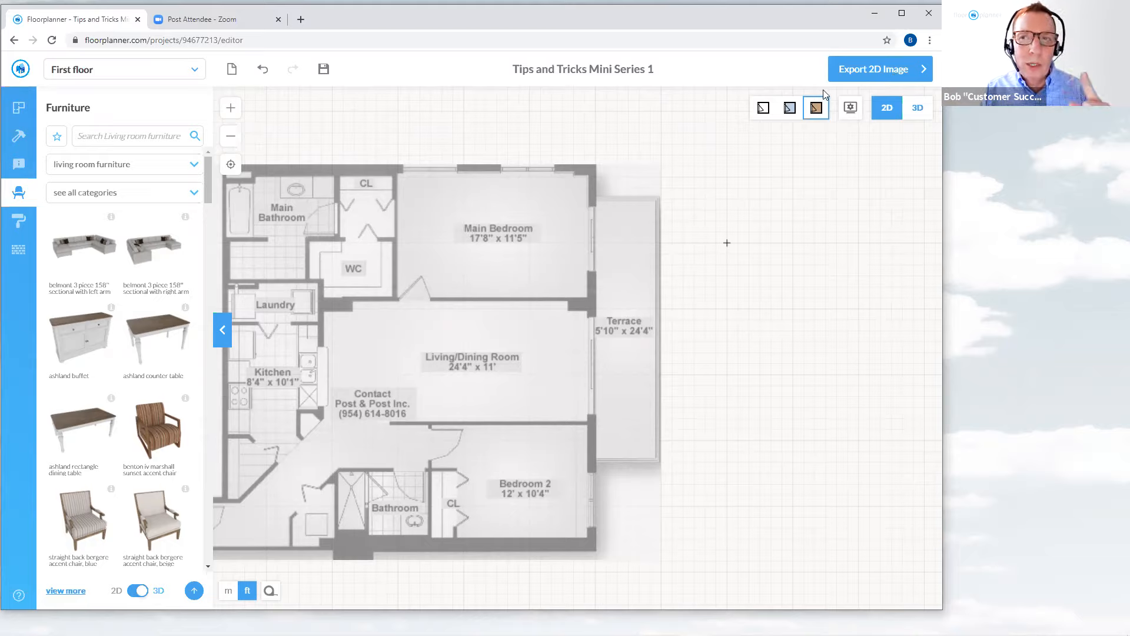
pyautogui.click(14, 146)
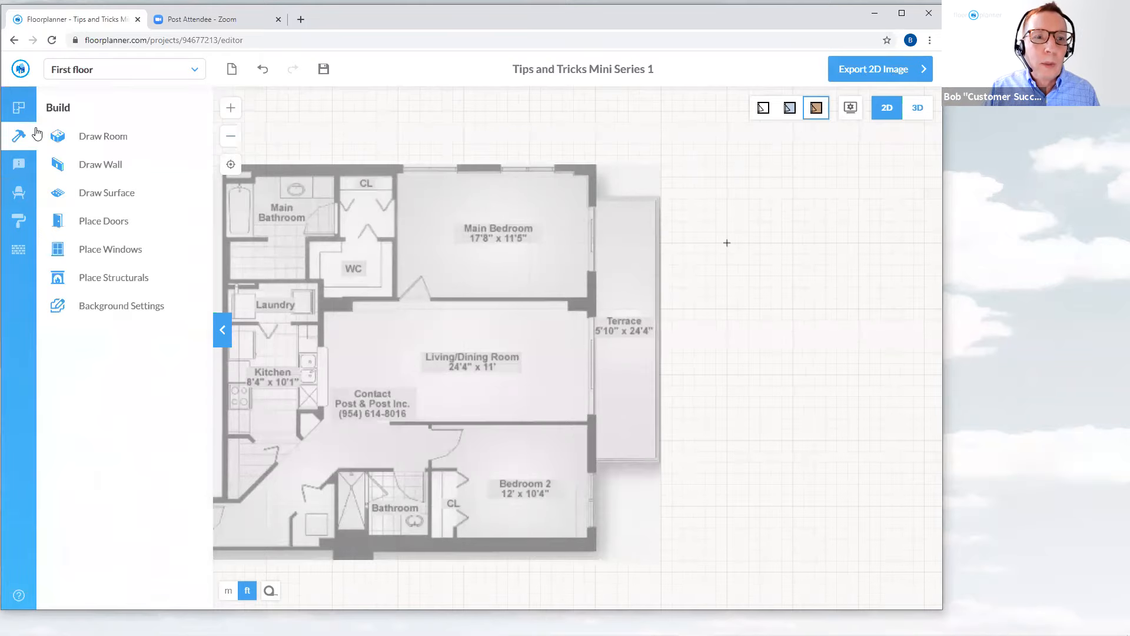
pyautogui.click(98, 144)
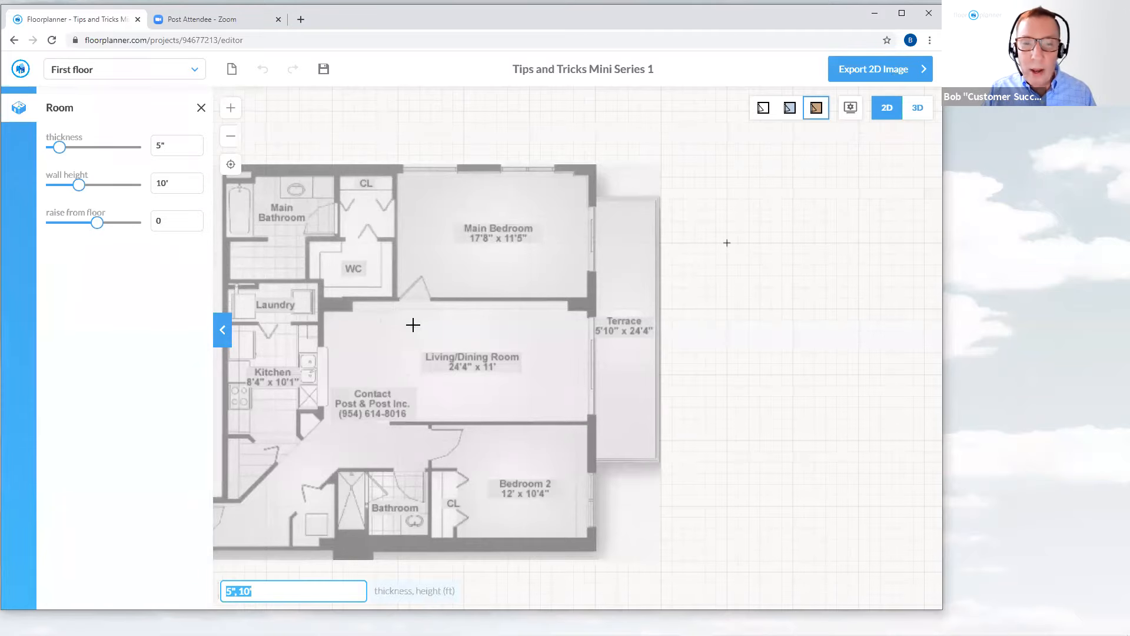
pyautogui.scroll(3, 390, 315)
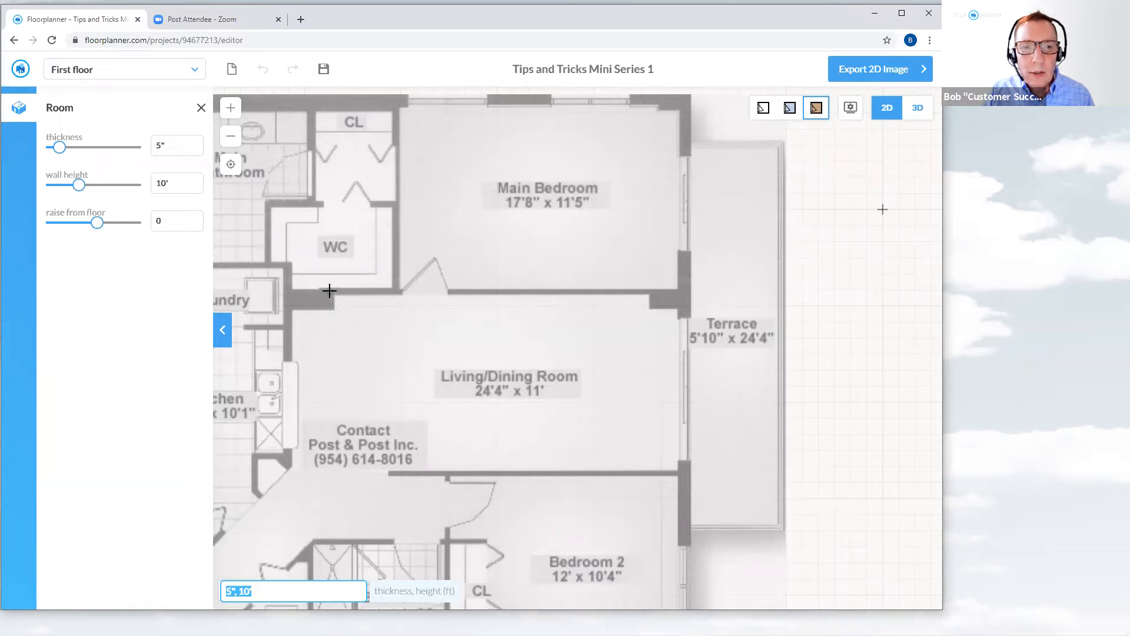
pyautogui.moveTo(329, 290); pyautogui.dragTo(436, 321)
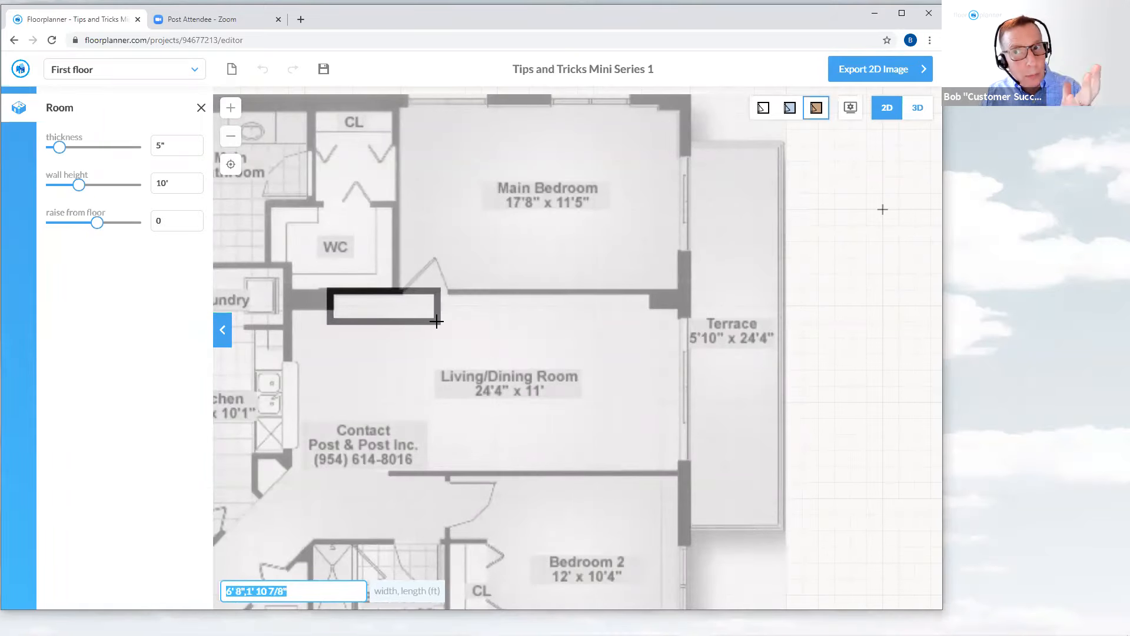
pyautogui.moveTo(436, 322); pyautogui.dragTo(683, 473)
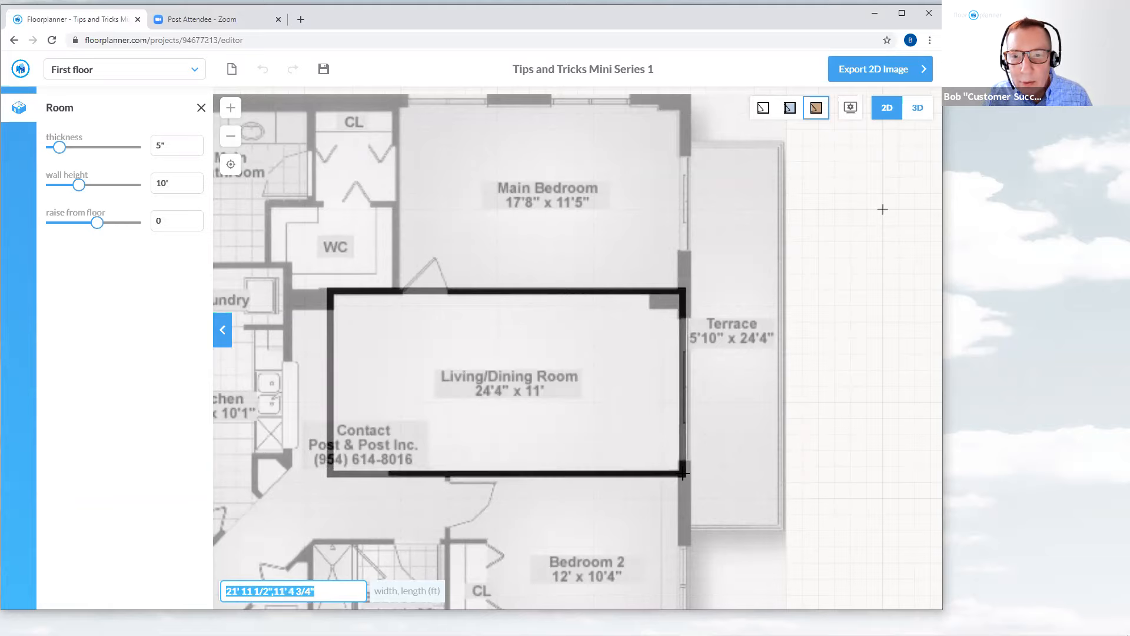
pyautogui.moveTo(682, 473); pyautogui.dragTo(682, 473)
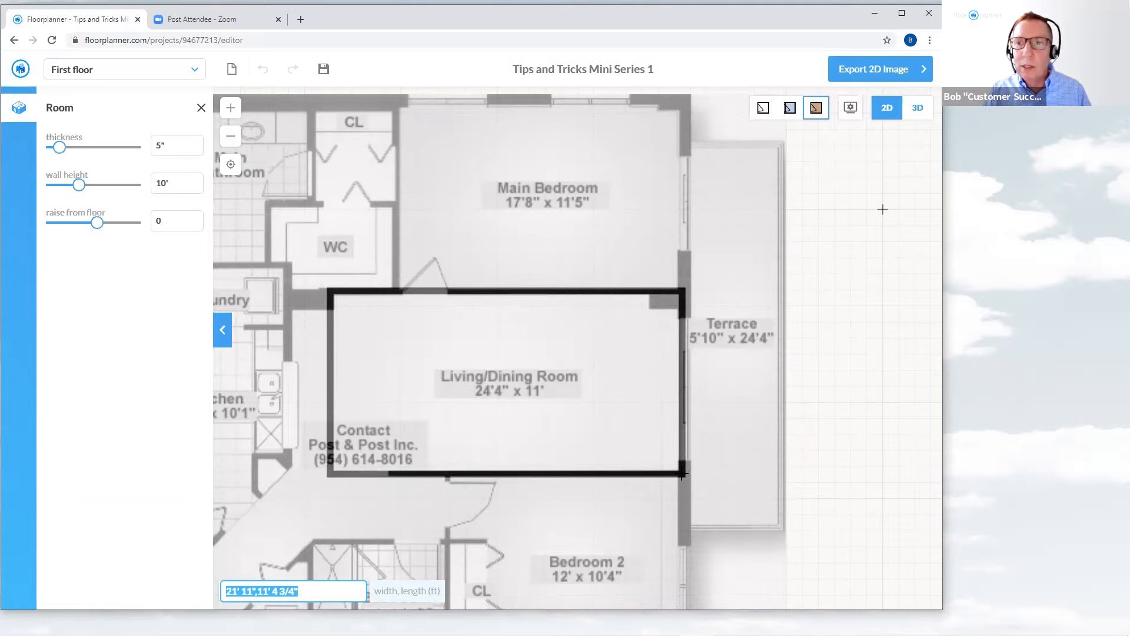
pyautogui.moveTo(682, 472); pyautogui.dragTo(681, 473)
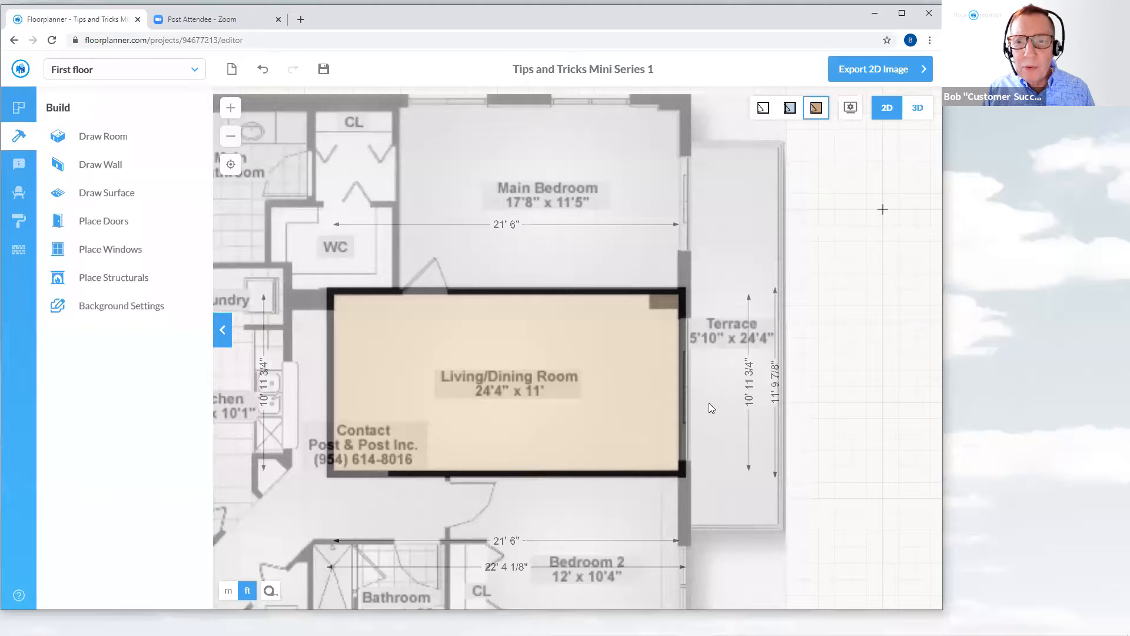
# Set the room's inner dimension on the Terrace side to 11', adjusting the walls at both ends
pyautogui.scroll(2, 777, 353)
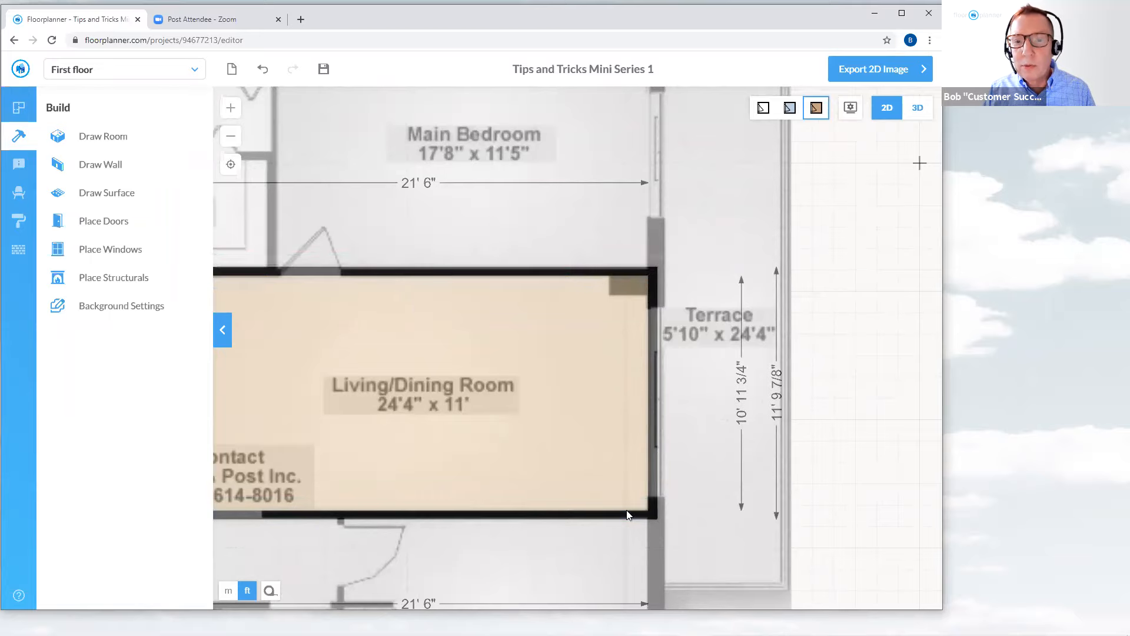
pyautogui.click(743, 421)
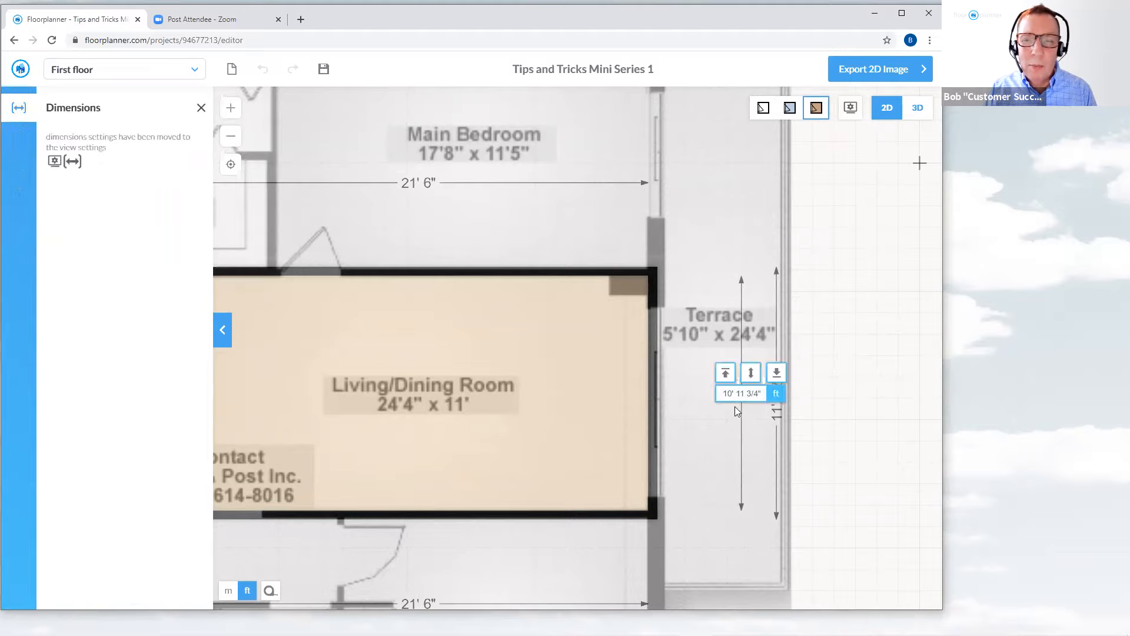
pyautogui.click(725, 393)
pyautogui.moveTo(726, 393); pyautogui.dragTo(762, 394)
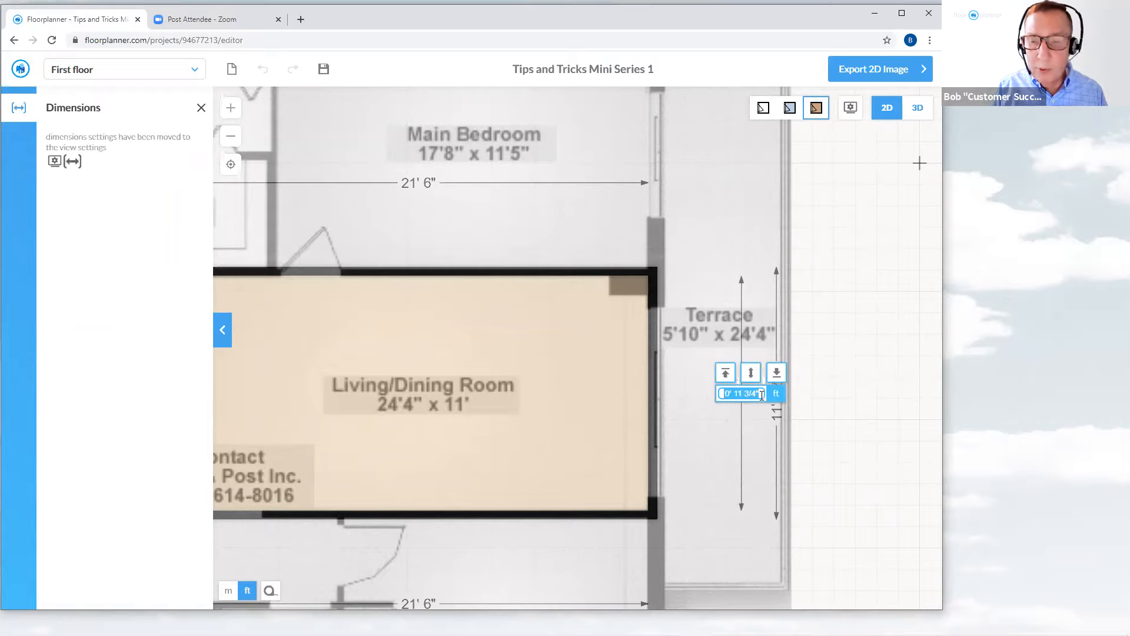
pyautogui.write("11'")
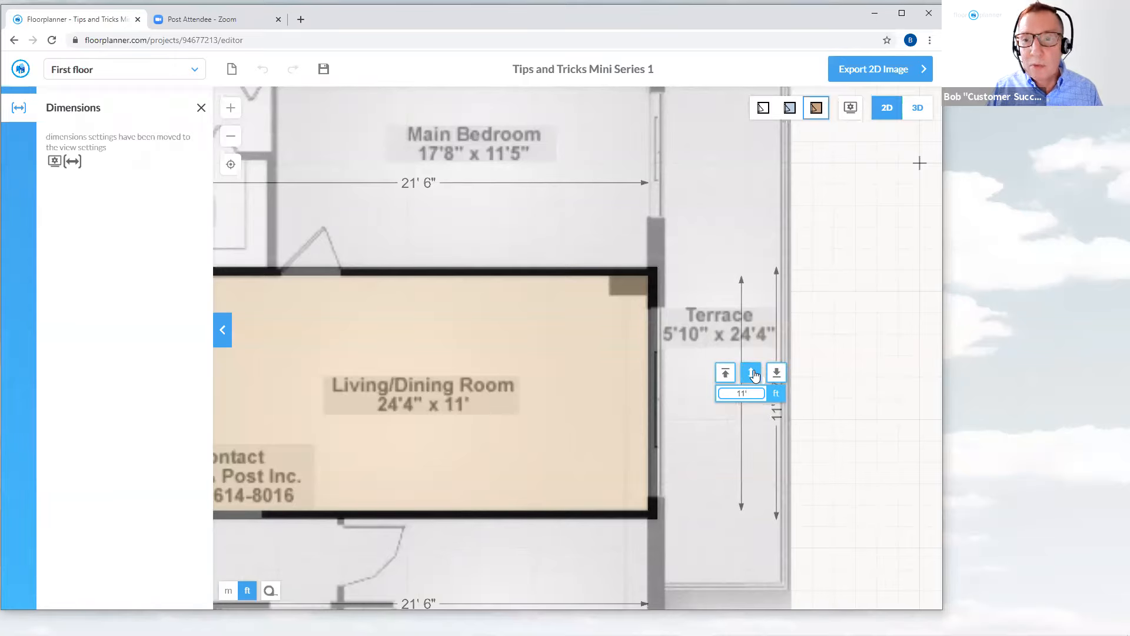
pyautogui.click(752, 372)
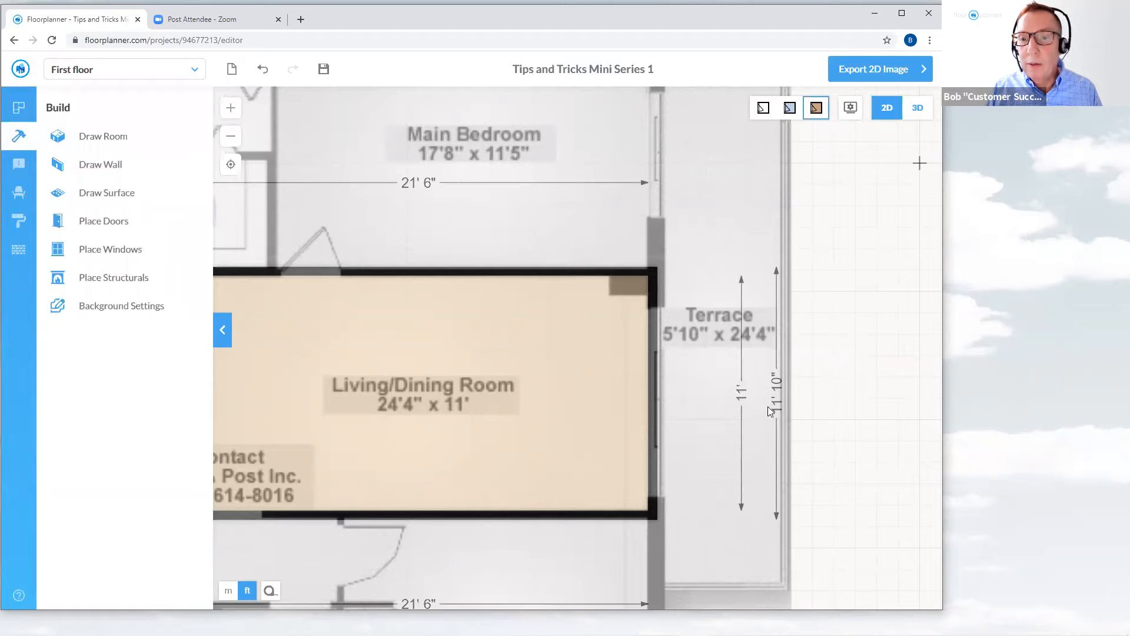
# Look at the traced room in 3D from an angled view, and return to the 2D plan
pyautogui.scroll(-1, 768, 406)
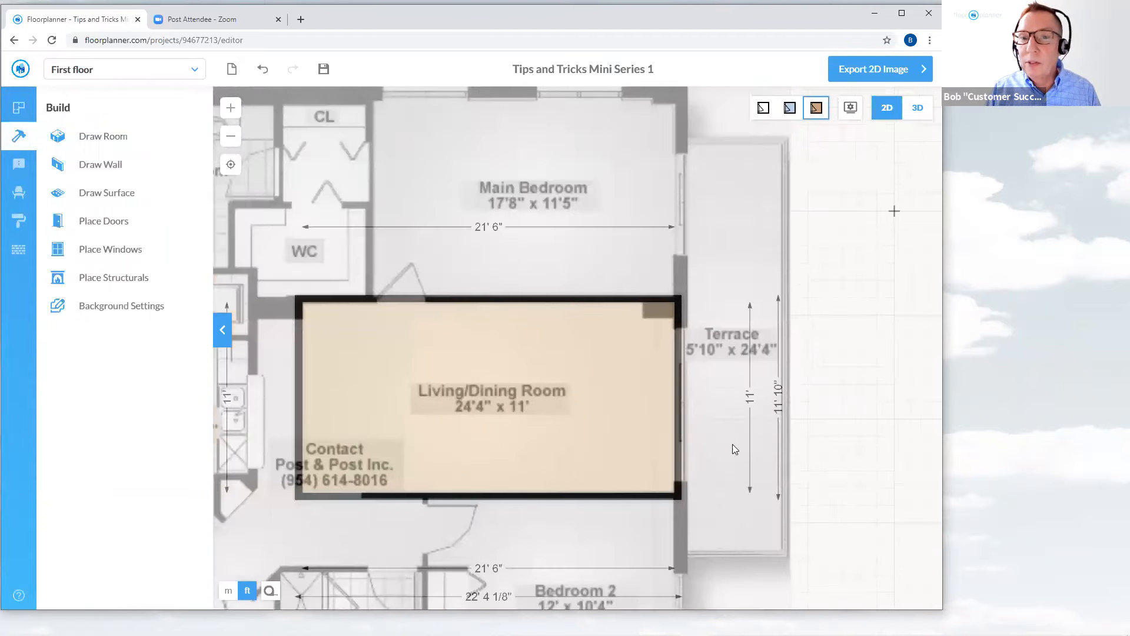
pyautogui.scroll(-1, 755, 332)
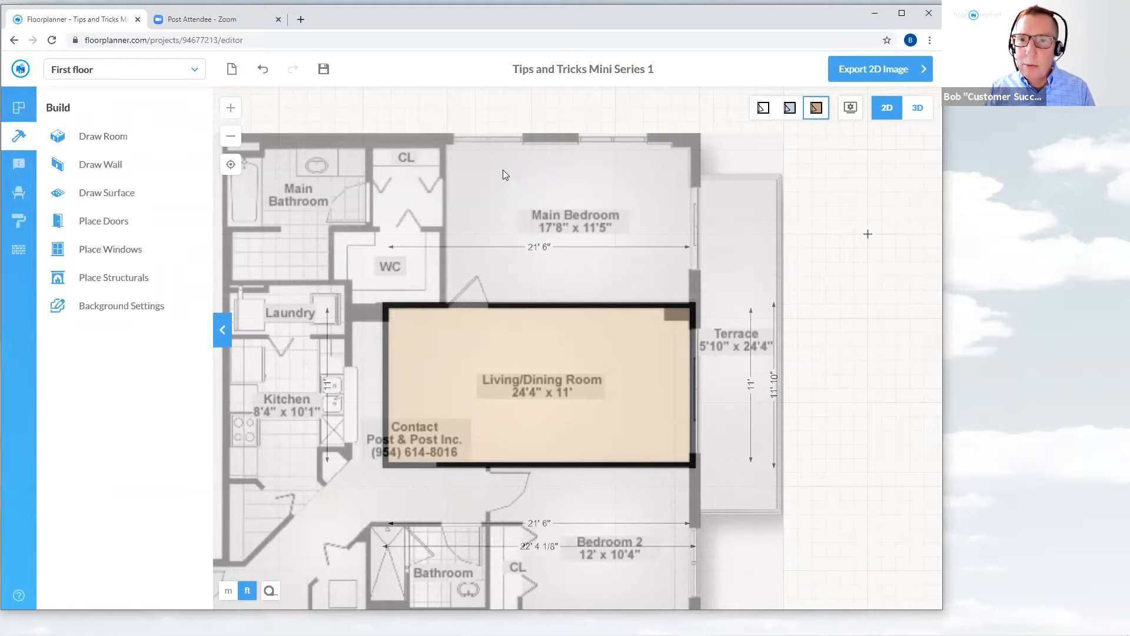
pyautogui.press('b')
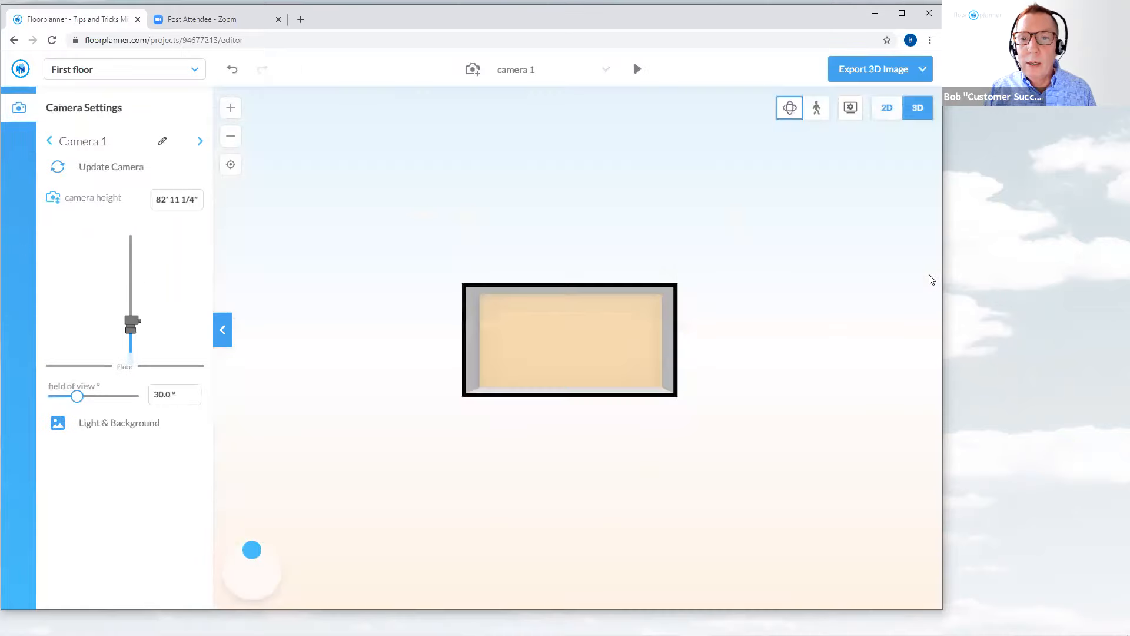
pyautogui.moveTo(853, 358); pyautogui.dragTo(845, 331)
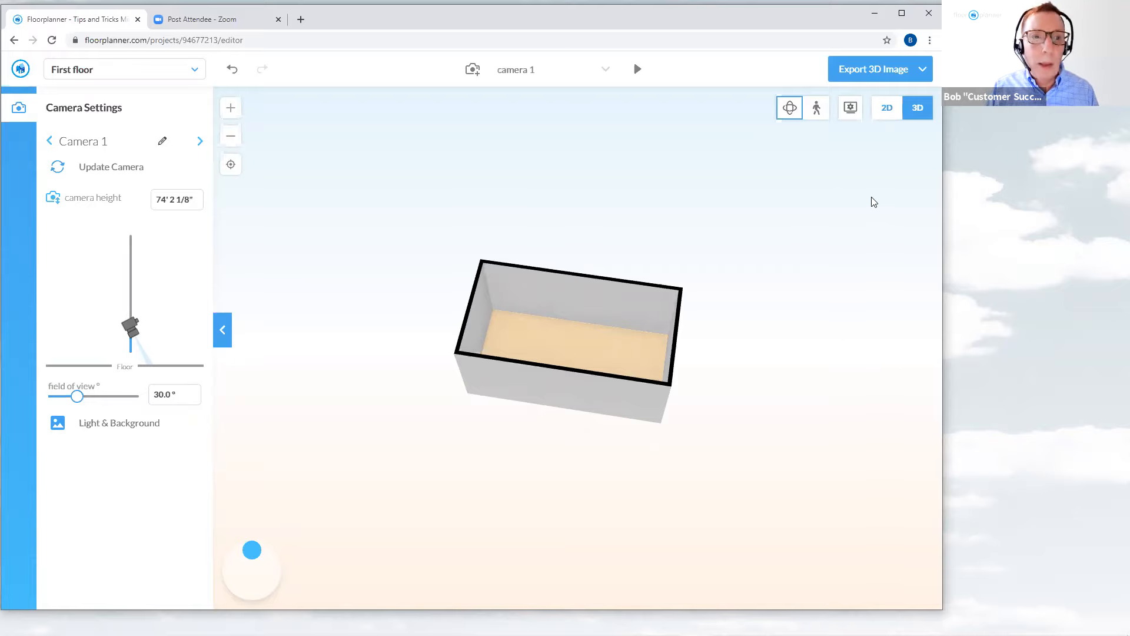
pyautogui.press('2')
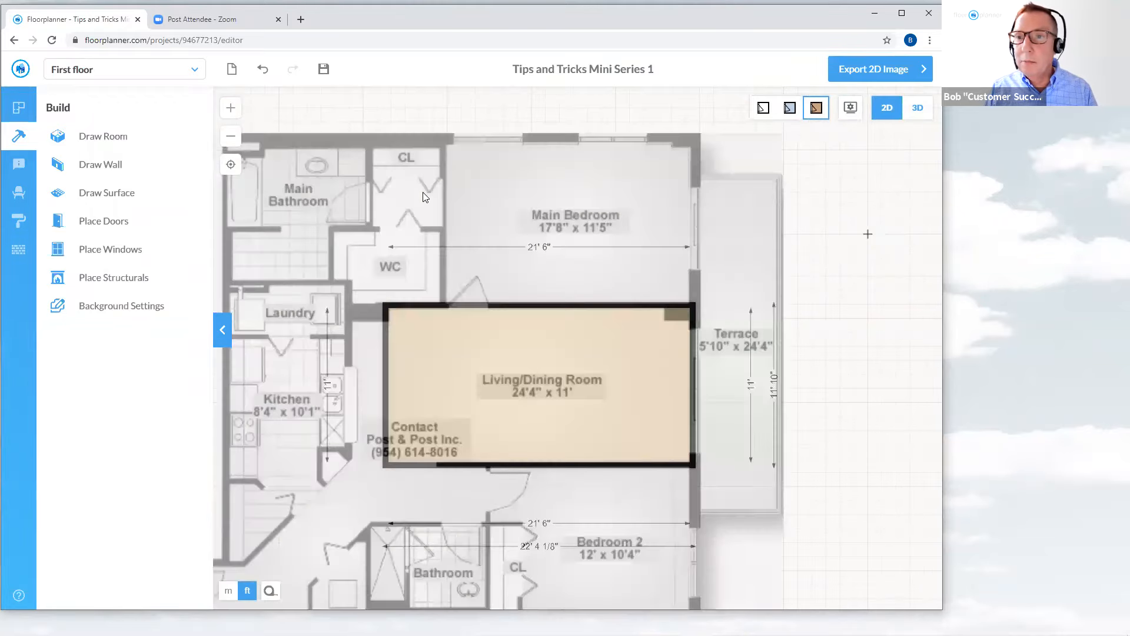
# Hide the backdrop image so only the drawn room and its dimensions show in the plan
pyautogui.press('b')
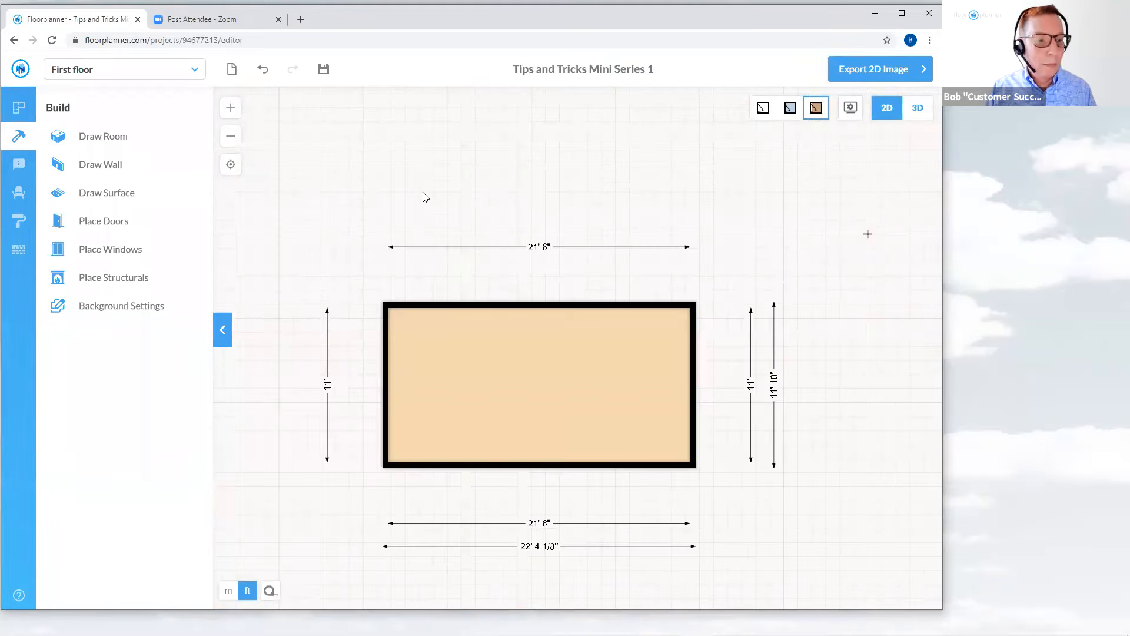